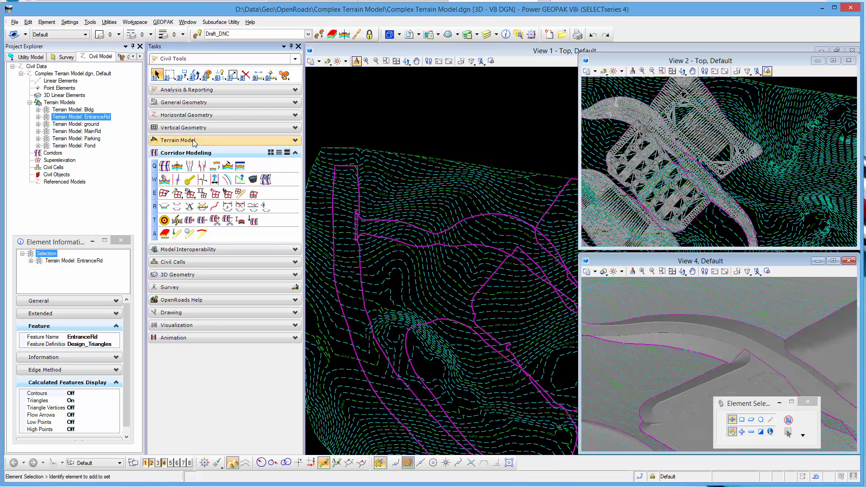
- Review the existing terrain models Bldg, EntranceRd, ground, MainRd, Parking and Pond one by one
click(194, 141)
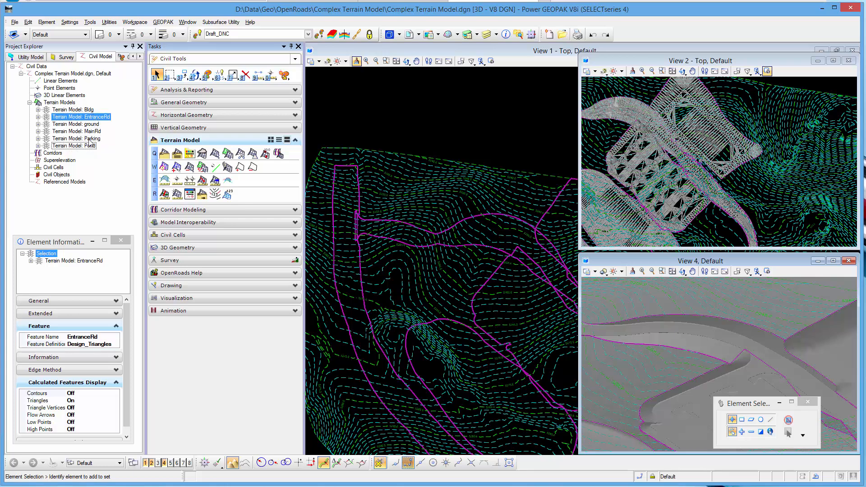
click(86, 109)
click(92, 117)
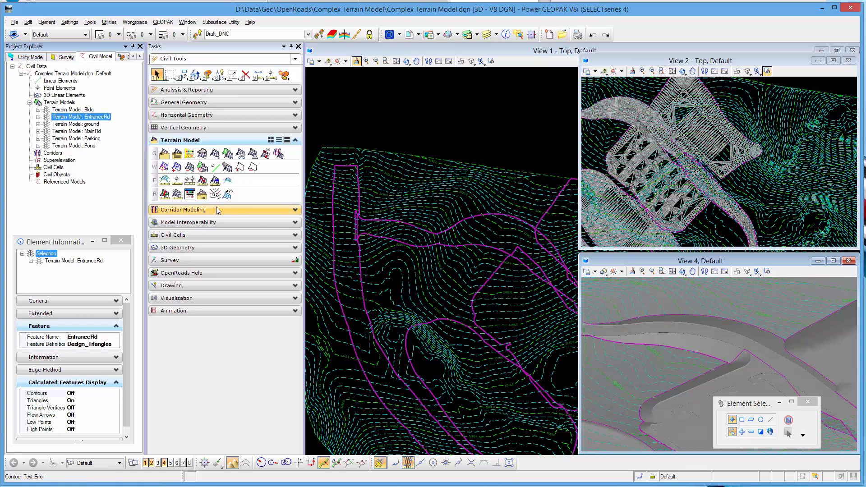
click(94, 126)
click(95, 131)
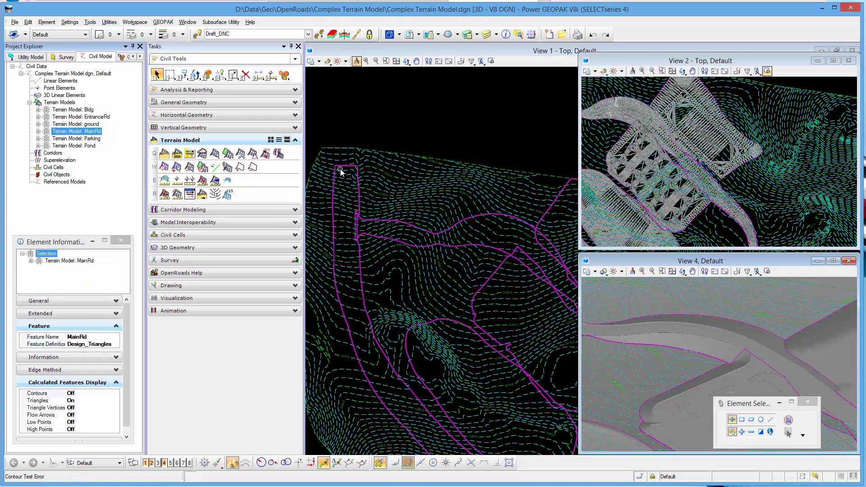
click(90, 138)
click(94, 146)
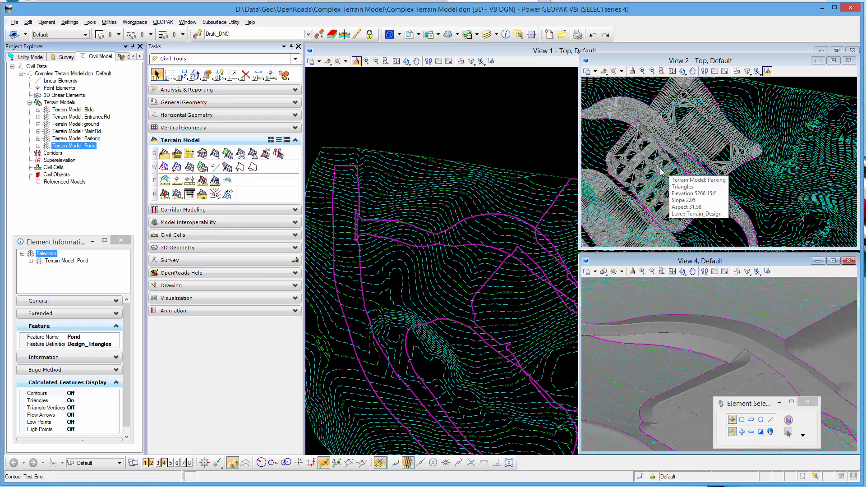
click(682, 271)
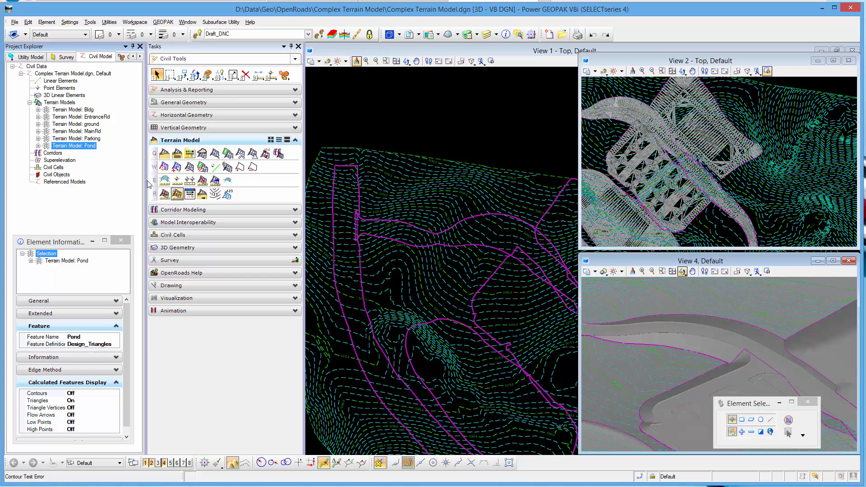
- Start a new complex terrain model and add the ground terrain as its primary surface
click(228, 155)
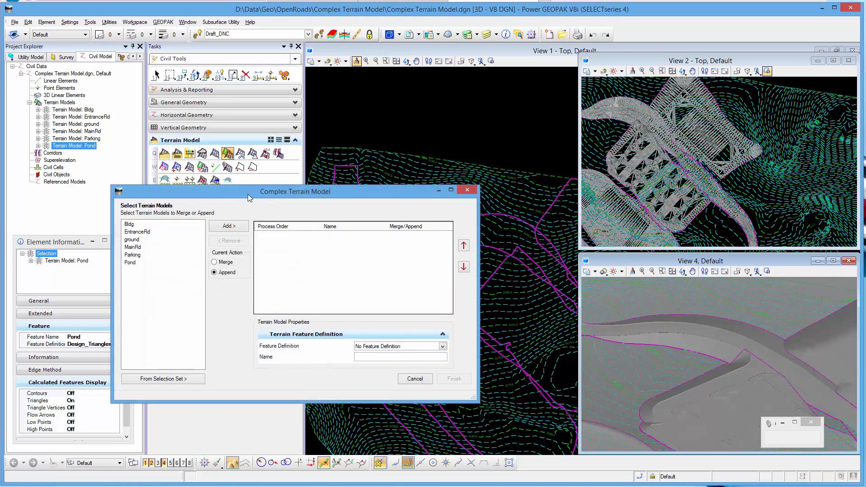
drag(279, 183, 311, 95)
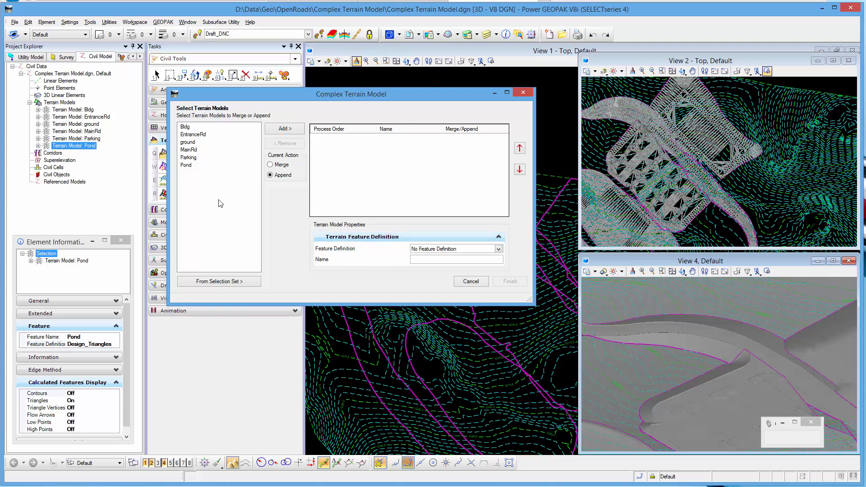
click(188, 143)
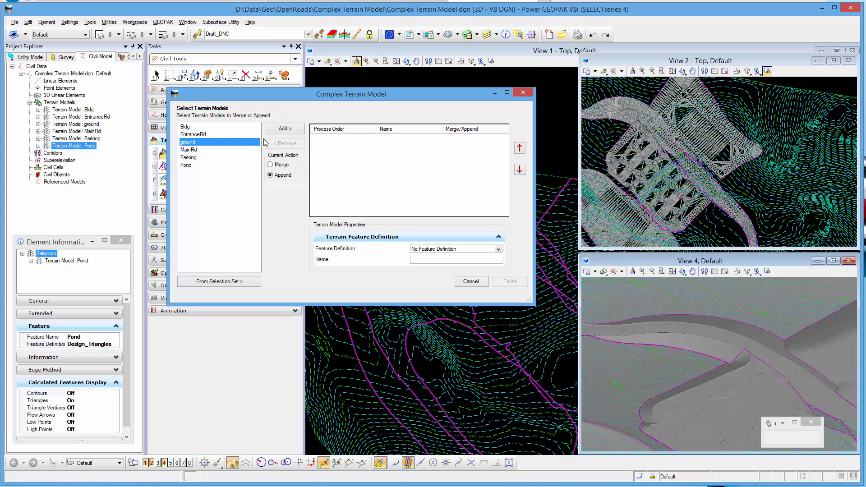
click(280, 130)
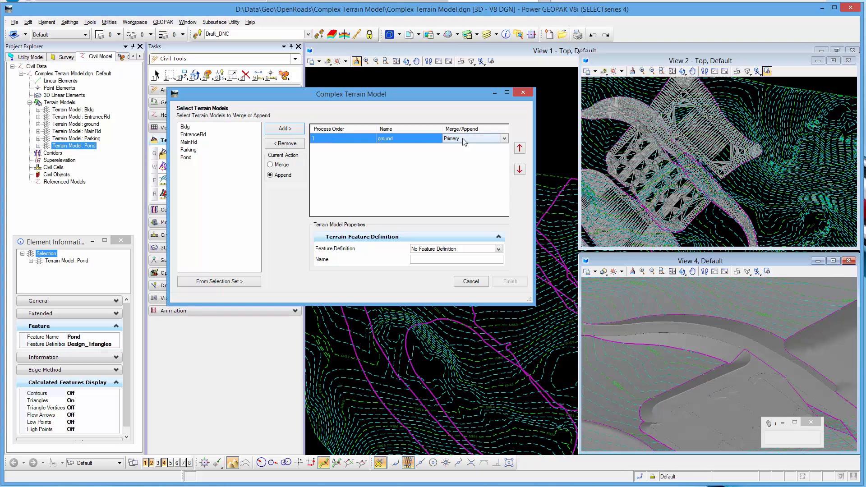
- Add the MainRd terrain to the complex terrain model and set its action to Merge
click(194, 142)
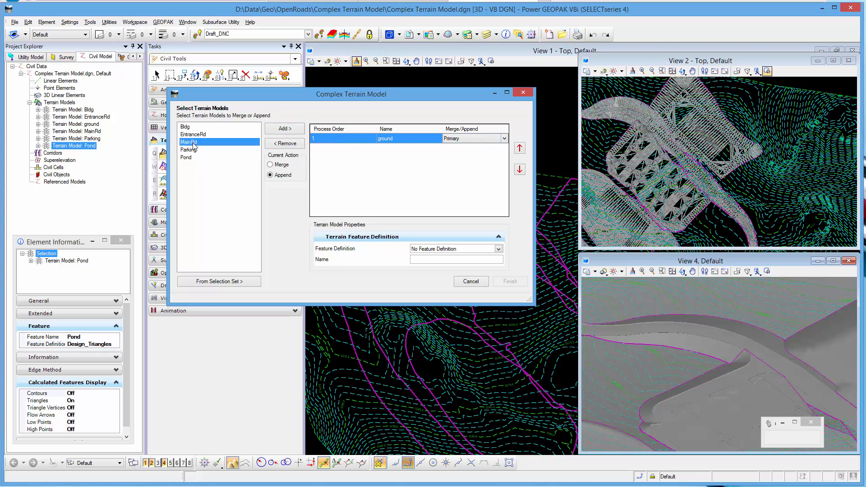
click(285, 130)
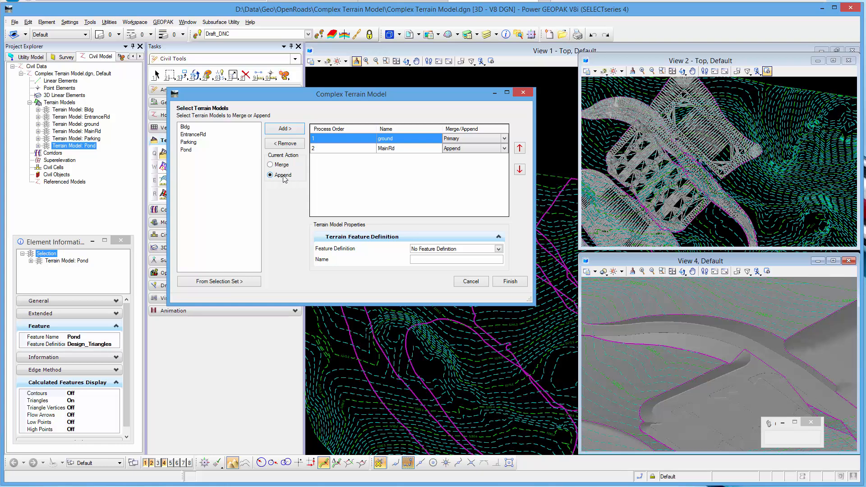
click(505, 150)
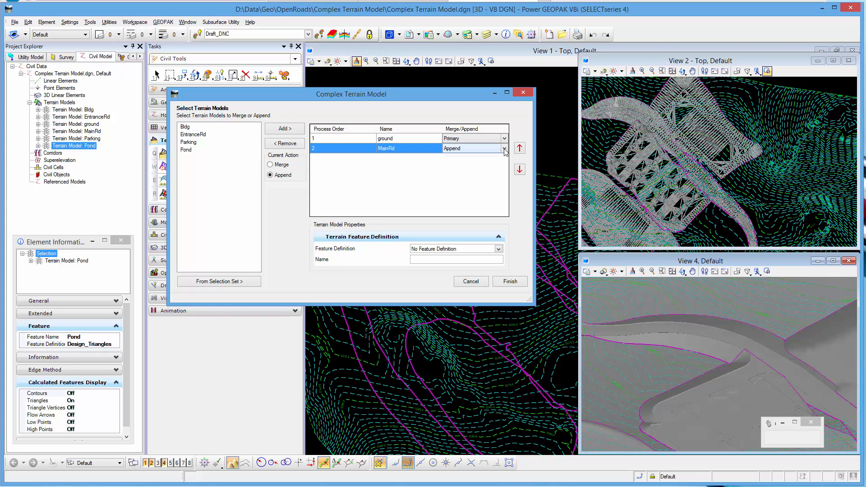
click(505, 150)
click(464, 161)
- Add the EntranceRd terrain to the complex terrain model with Merge as the current action
click(195, 135)
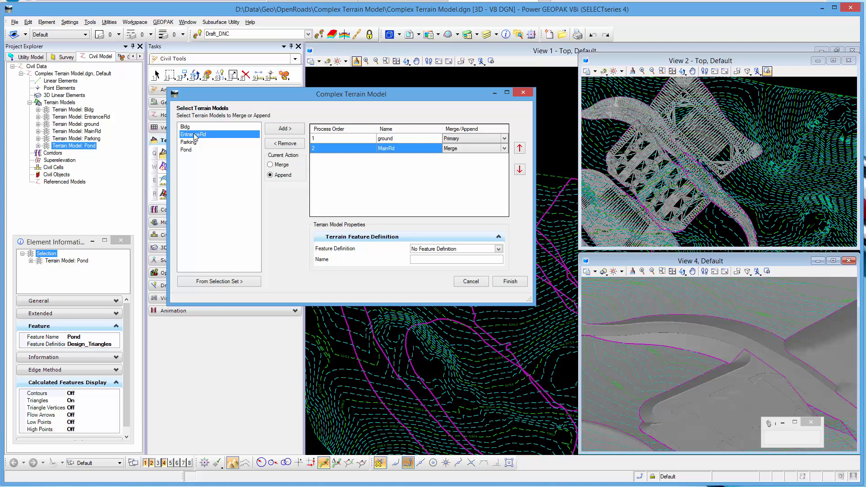
click(271, 164)
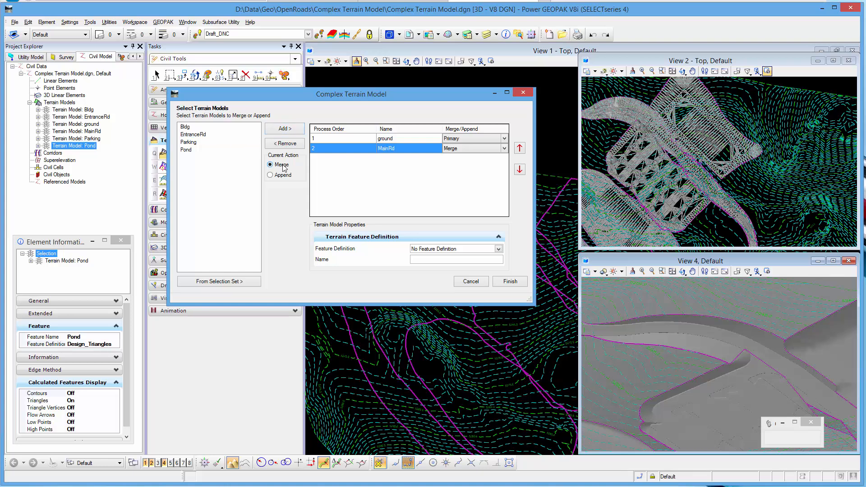
click(283, 130)
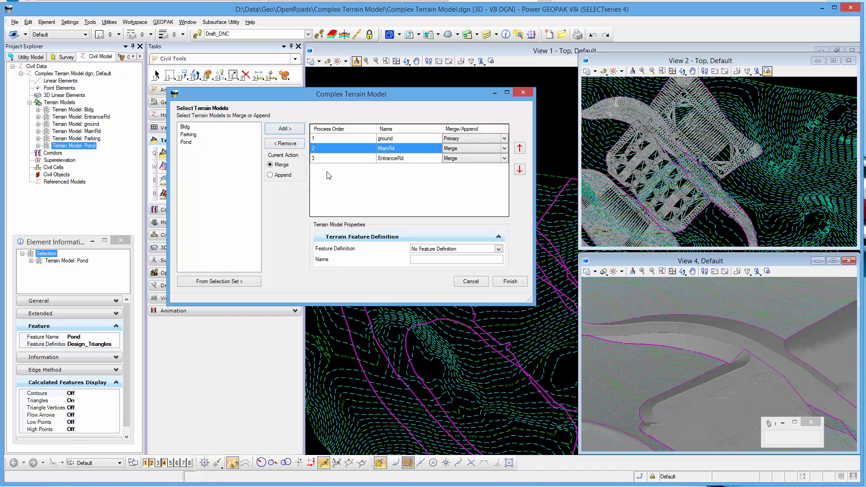
- Assign the Design_Contours feature definition and name the complex terrain model Merged_Surf1
click(499, 249)
click(416, 280)
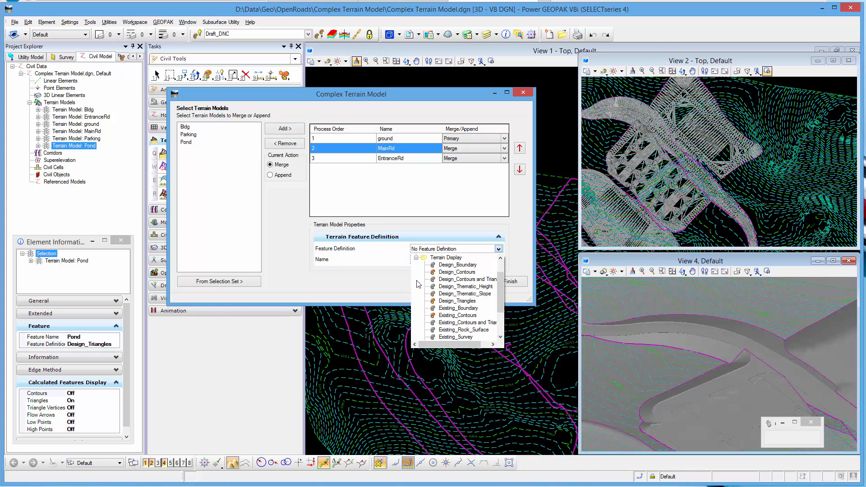
click(455, 272)
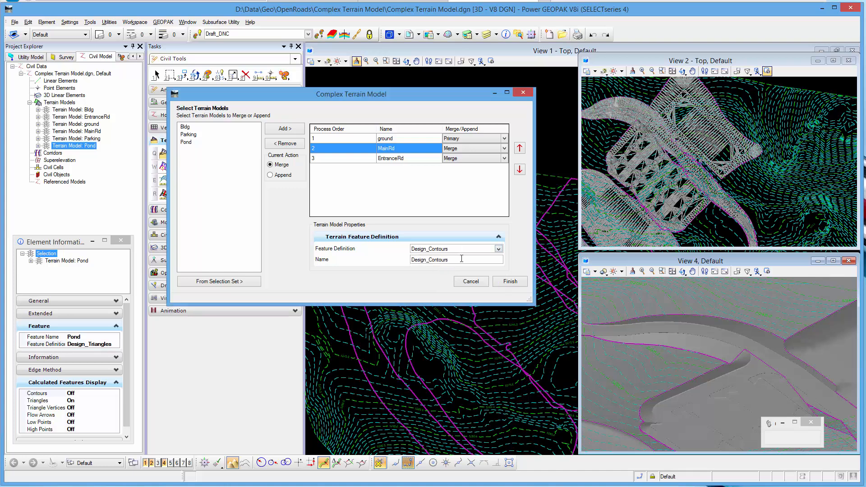
click(386, 262)
text(Merged_Surf1)
drag(356, 91, 331, 90)
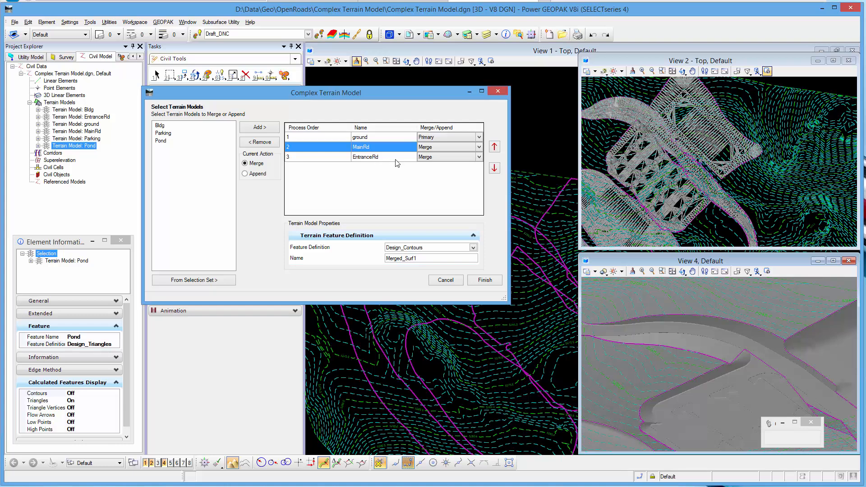
- Choose Merge for the EntranceRd entry and finish creating the complex terrain model
click(479, 157)
click(480, 158)
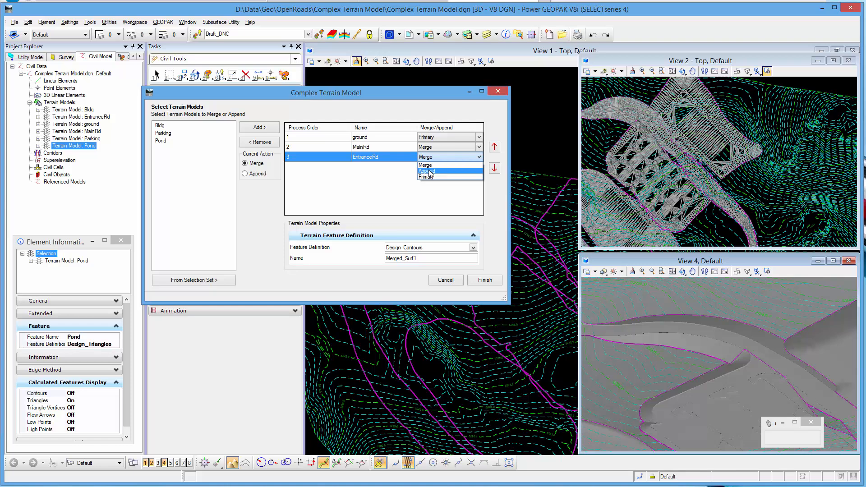
click(431, 165)
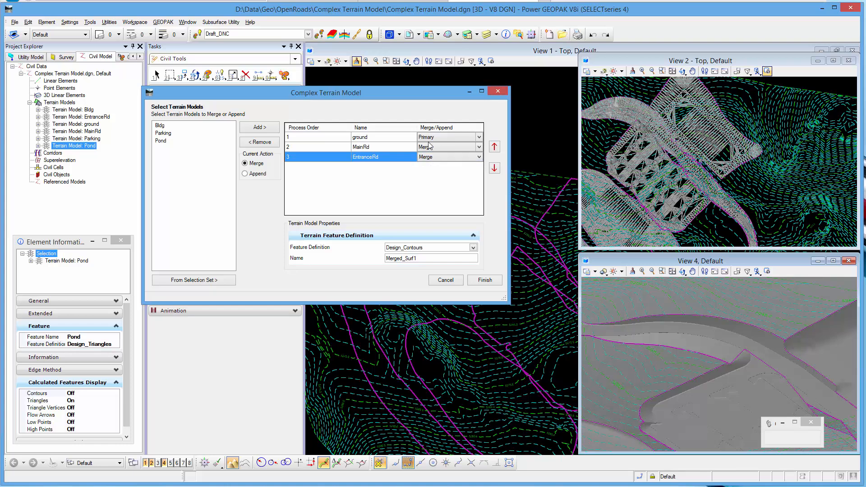
drag(385, 93, 692, 107)
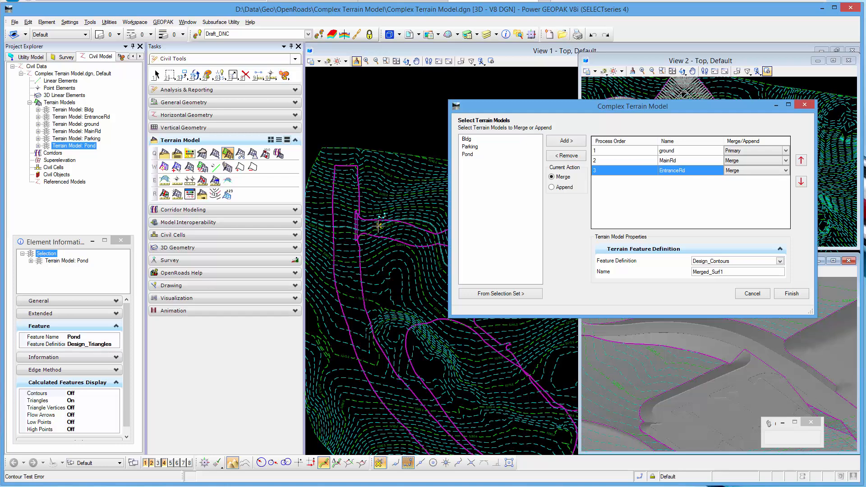
mouse_move(394, 227)
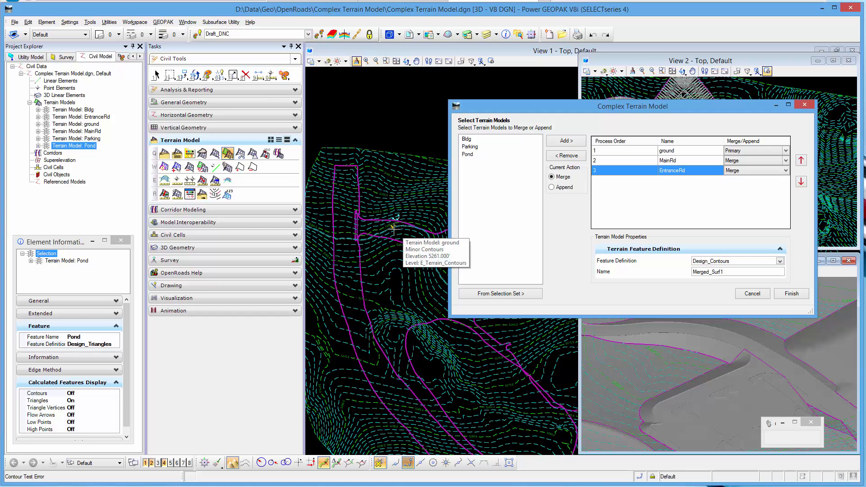
drag(538, 107, 540, 87)
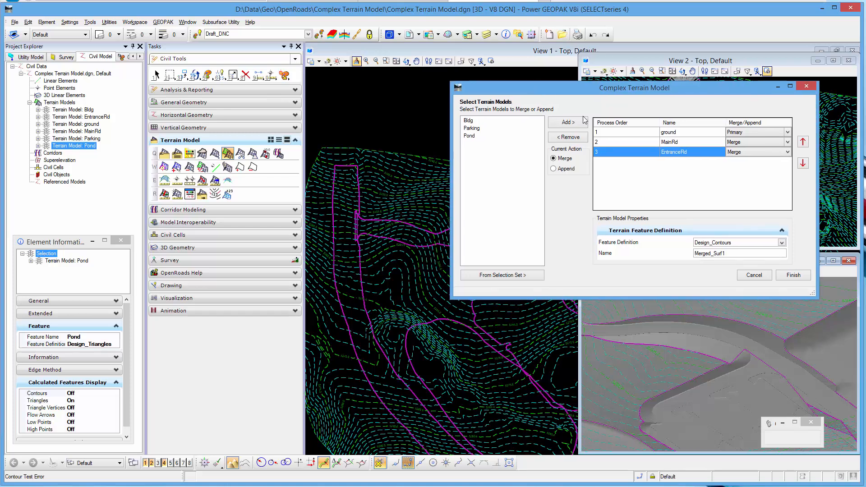
click(794, 276)
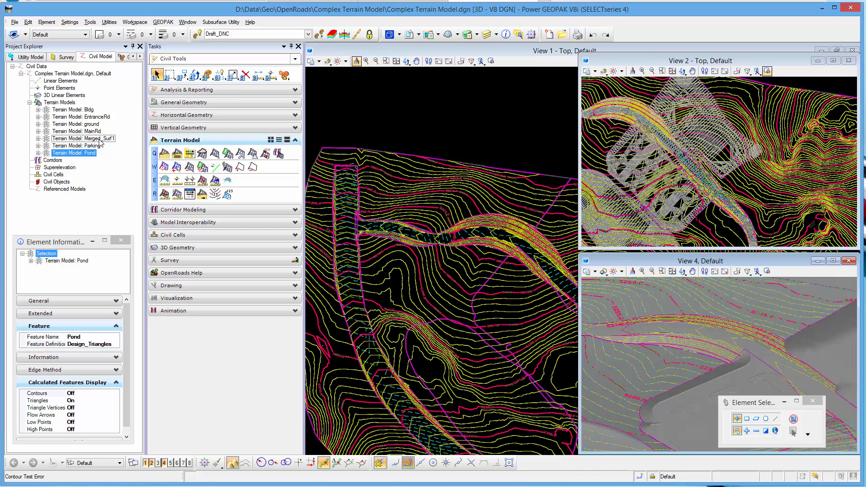
- Edit the Merged_Surf1 complex terrain so MainRd is processed after EntranceRd, and apply the new order
click(101, 140)
right_click(86, 141)
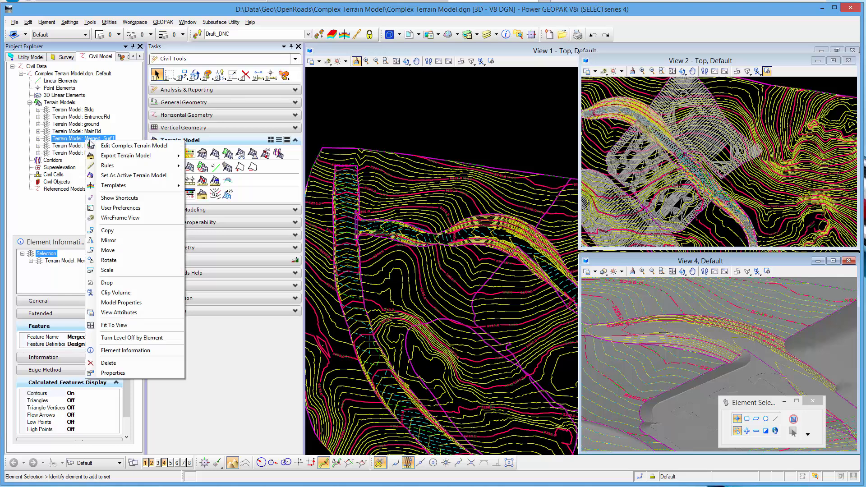
click(118, 146)
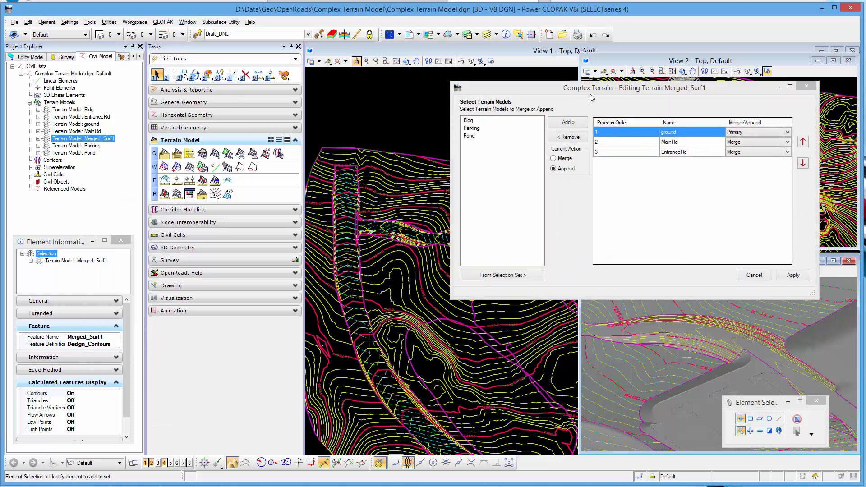
drag(597, 86, 607, 84)
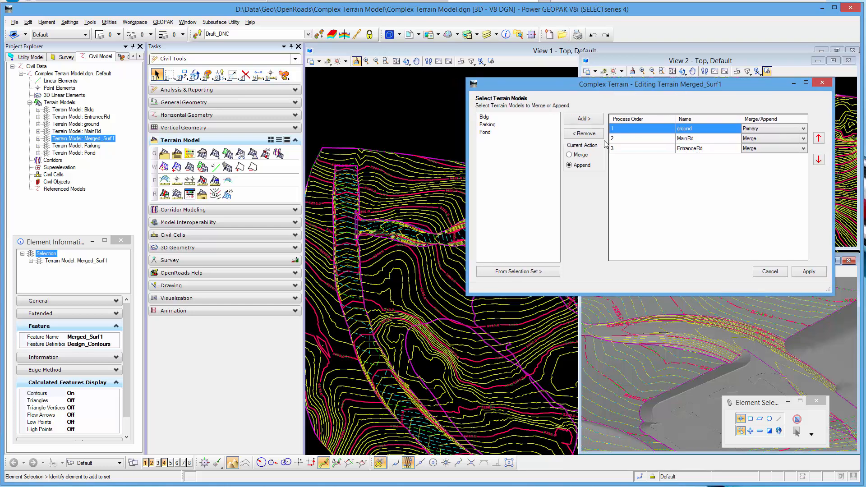
click(632, 143)
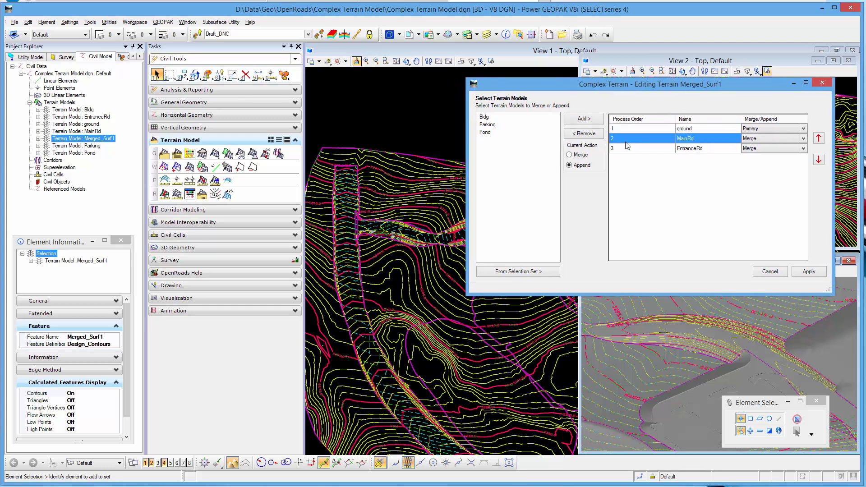
scroll(365, 236, up, 3)
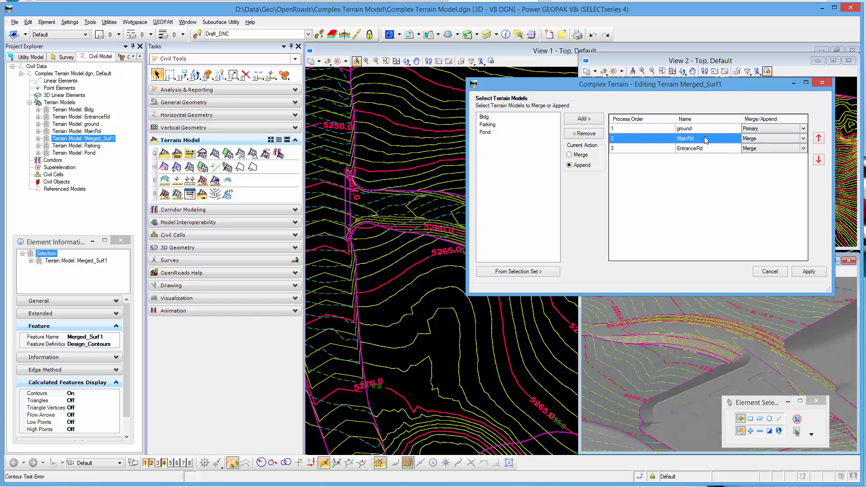
click(819, 160)
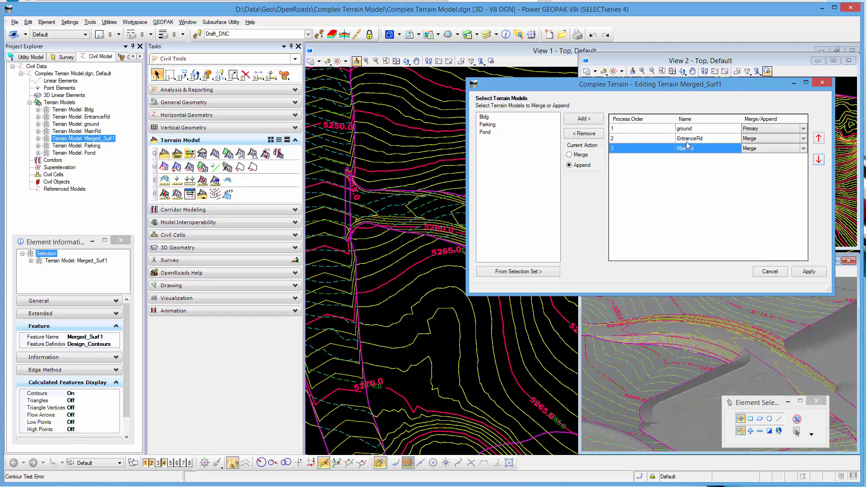
click(810, 271)
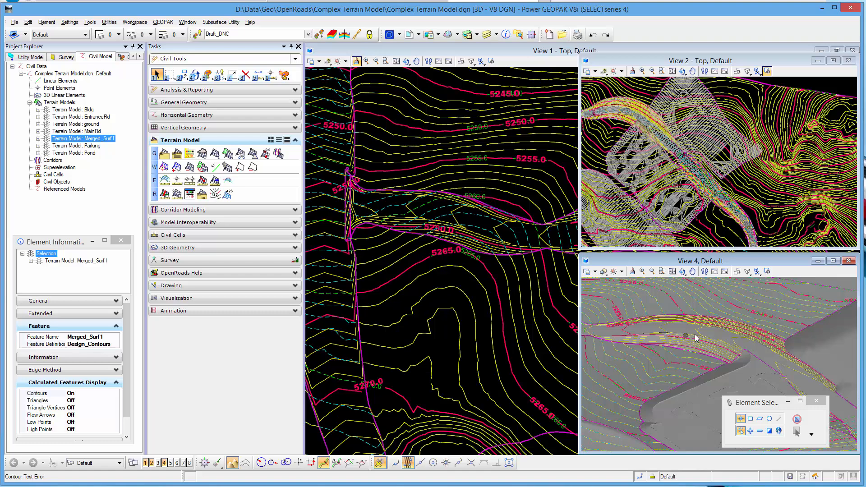
- Edit the Merged_Surf1 complex terrain so MainRd is processed before EntranceRd, and apply the new order
scroll(694, 340, down, 2)
scroll(694, 340, up, 2)
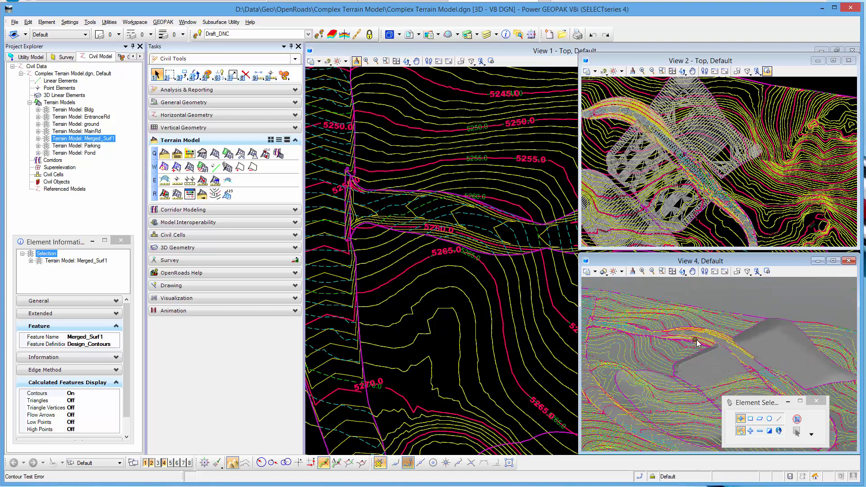
scroll(611, 329, up, 2)
scroll(613, 331, up, 3)
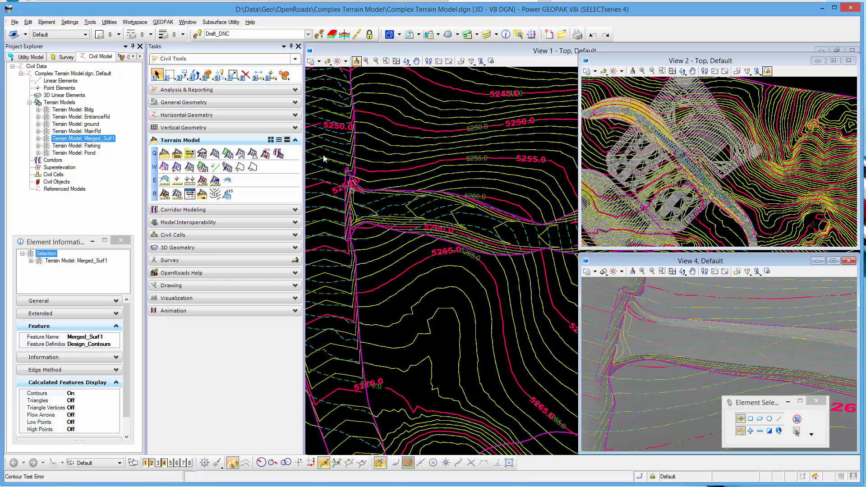
right_click(85, 140)
click(97, 143)
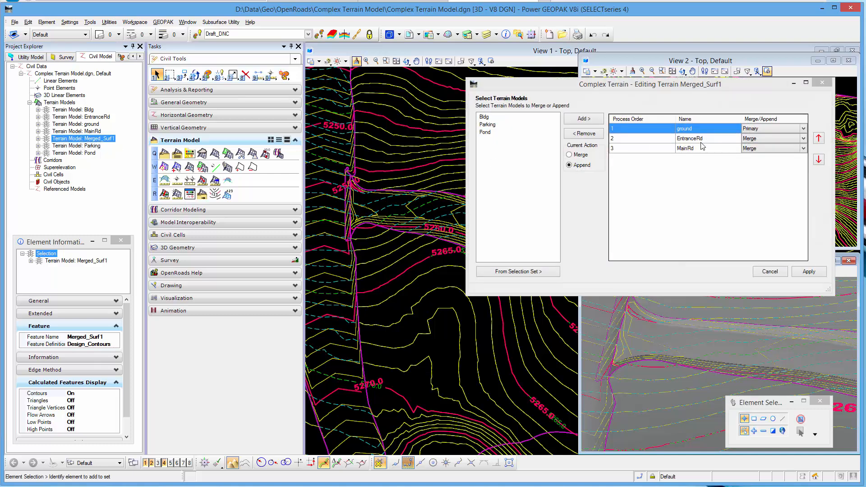
click(642, 149)
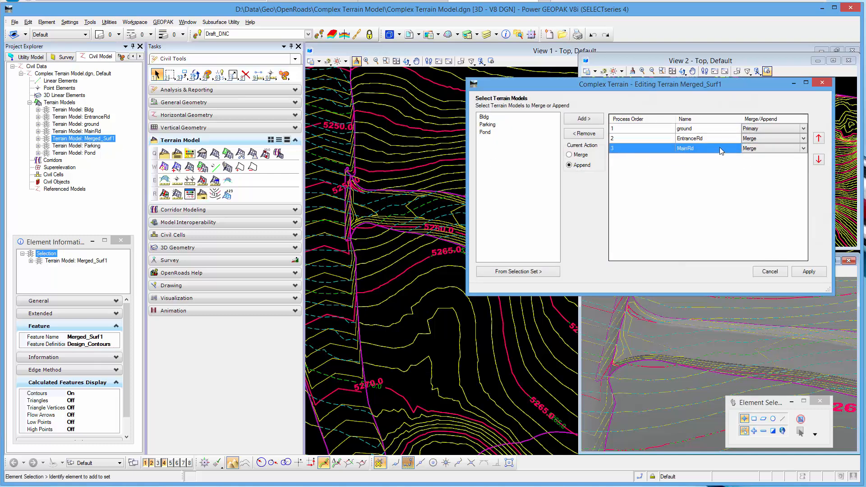
click(820, 140)
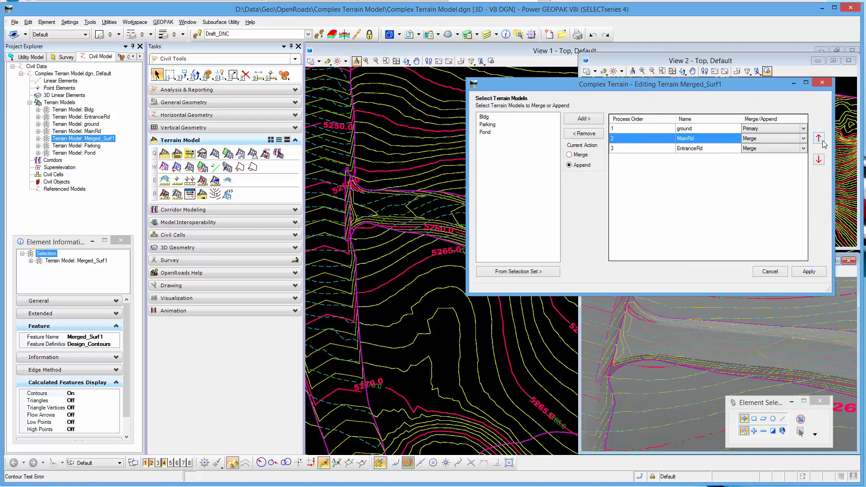
click(810, 272)
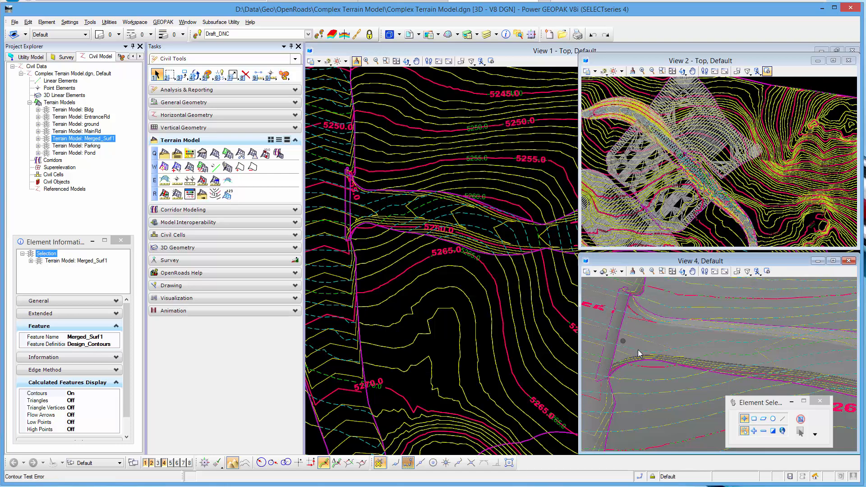
- Delete the Merged_Surf1 complex terrain model
mouse_move(639, 347)
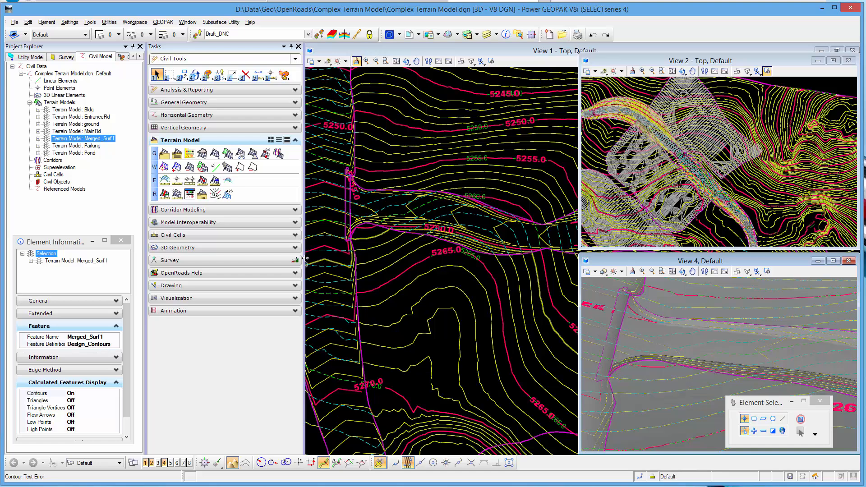
scroll(387, 226, down, 3)
scroll(387, 226, down, 3)
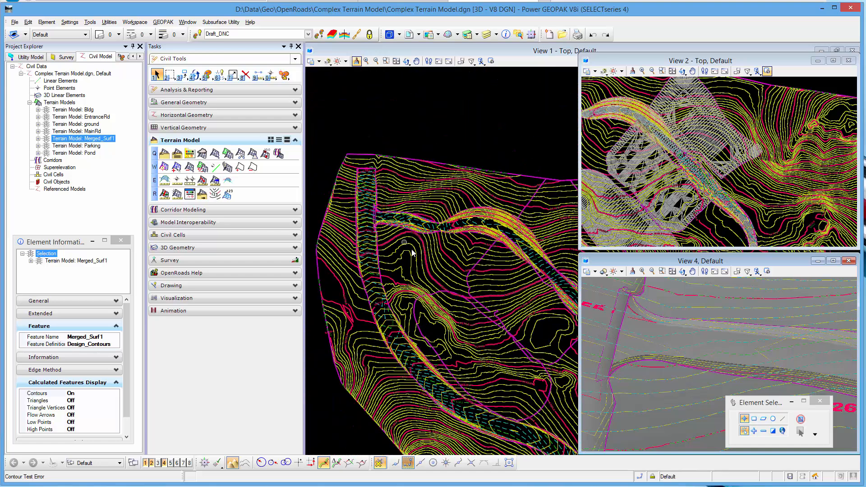
scroll(407, 250, down, 1)
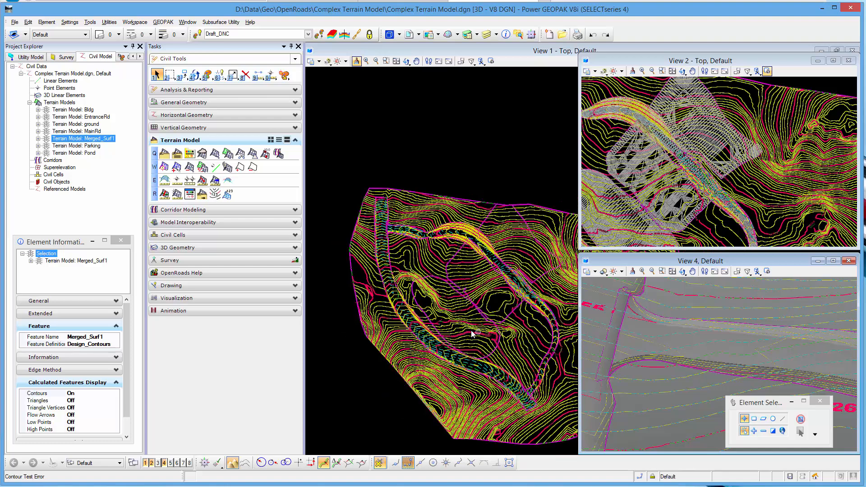
scroll(473, 333, down, 2)
scroll(530, 396, up, 2)
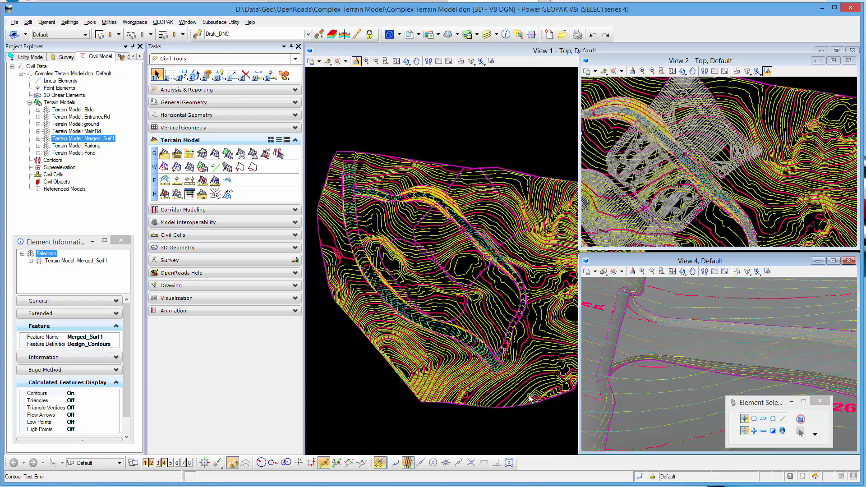
right_click(95, 139)
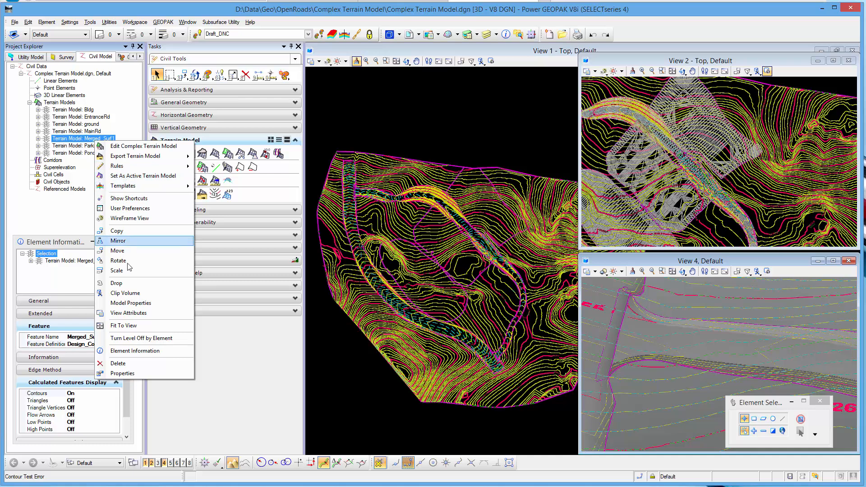
click(126, 369)
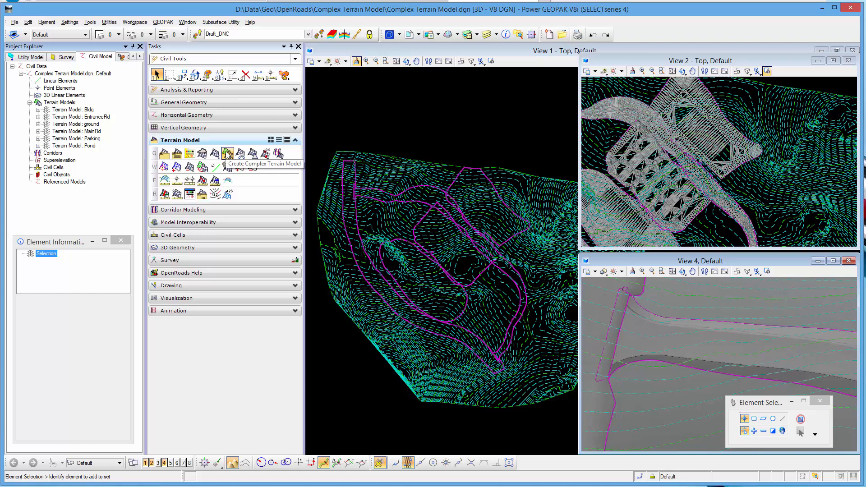
- Start a new complex terrain model with ground as the primary terrain and Pond added with the Append action
click(228, 154)
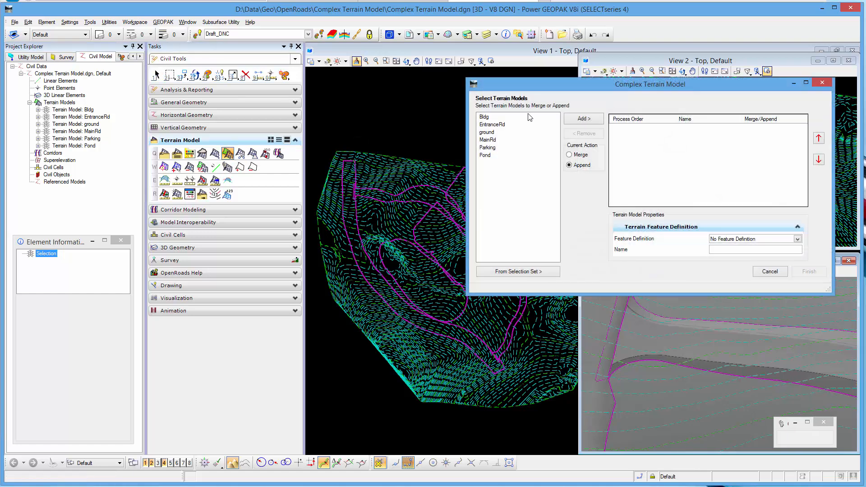
click(497, 134)
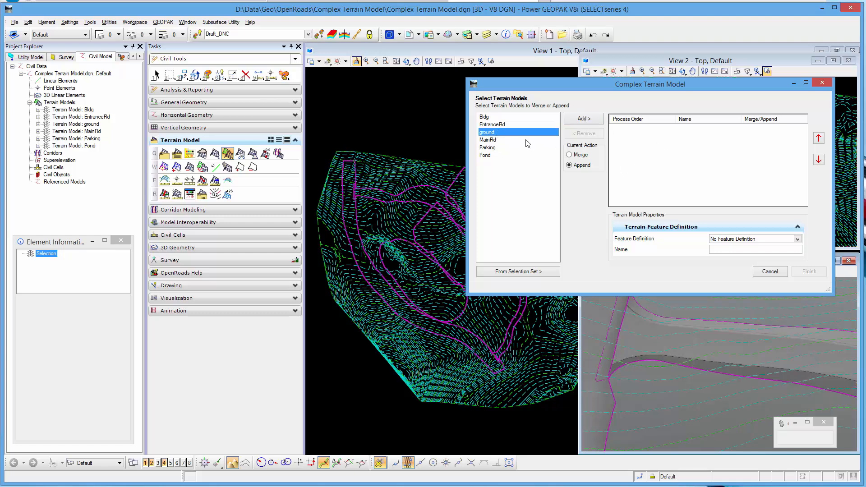
click(584, 119)
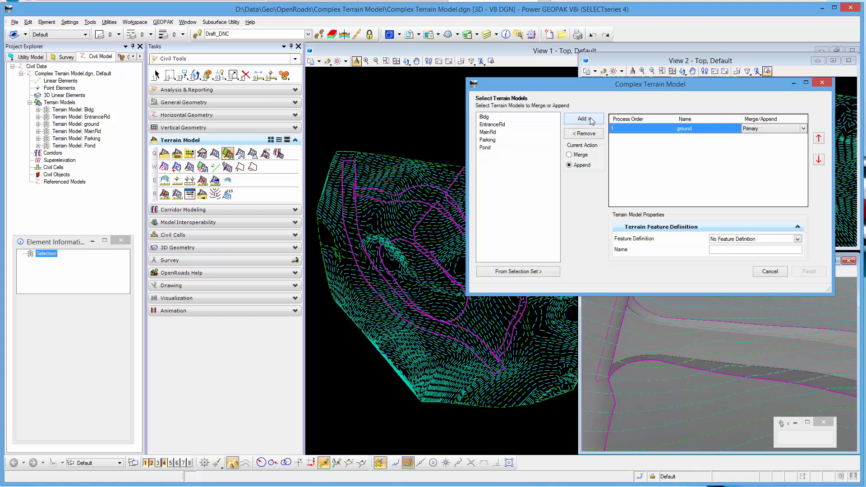
click(496, 151)
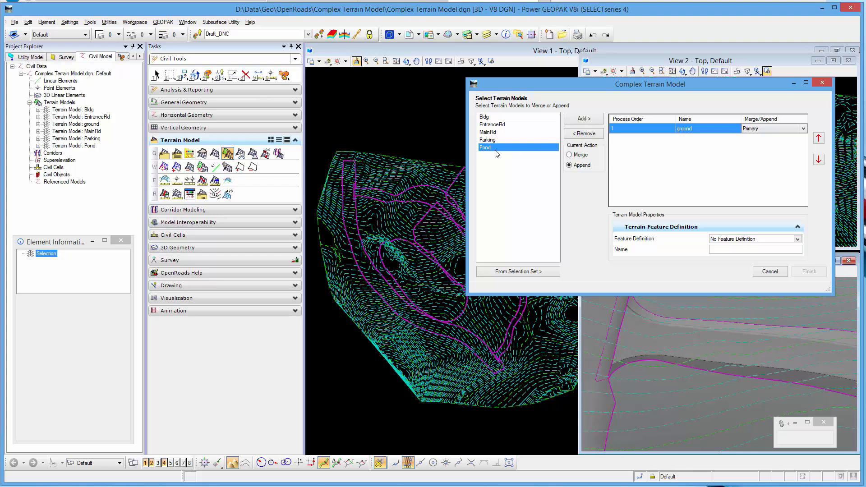
click(587, 119)
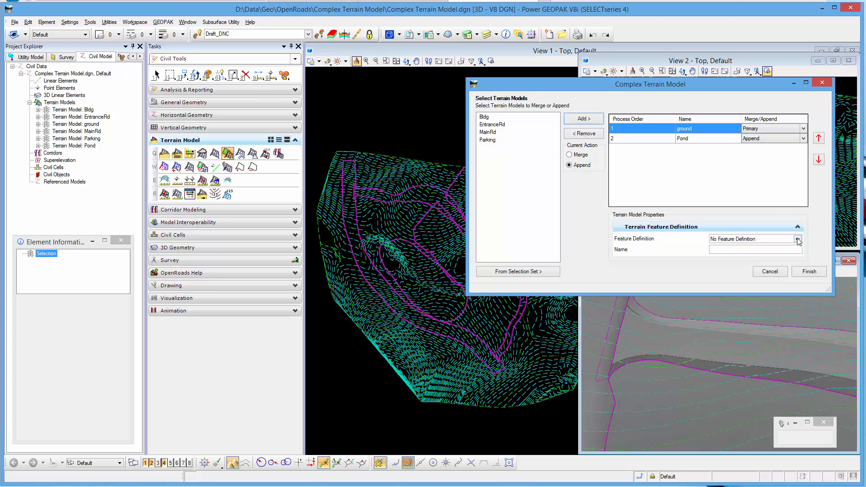
- Assign the Design_Contours feature definition, name the complex terrain model Append_Surf1, and finish creating it
click(779, 240)
click(716, 270)
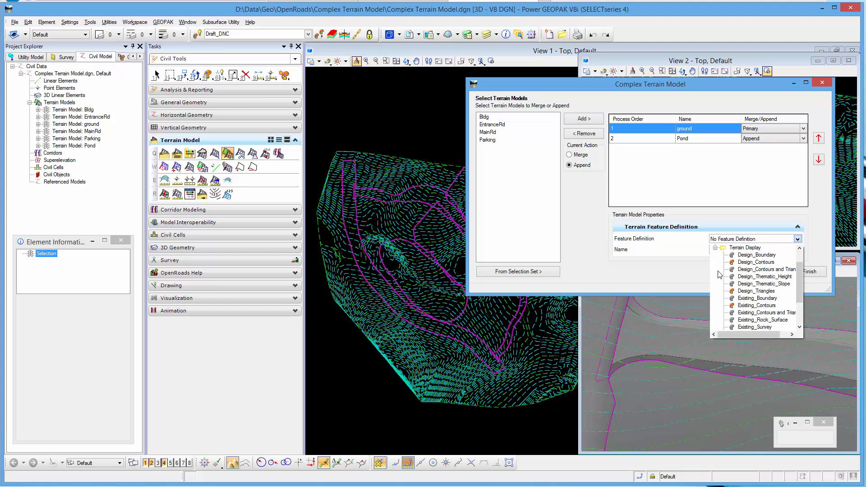
click(742, 263)
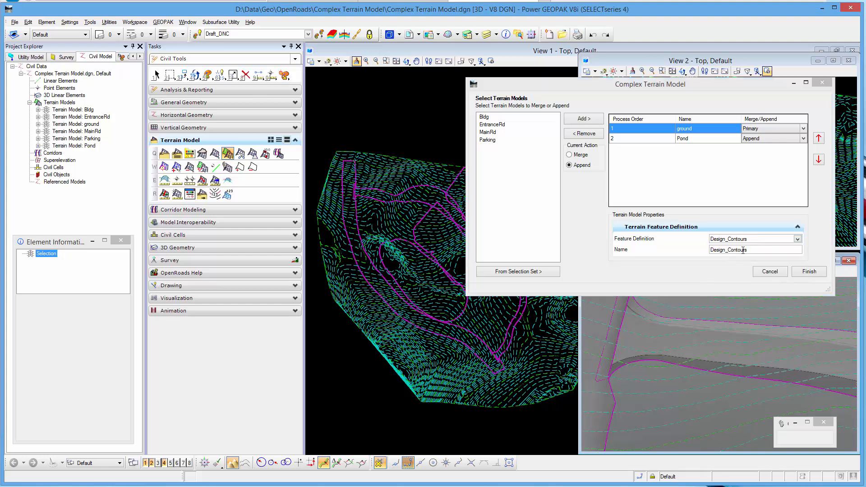
double_click(743, 250)
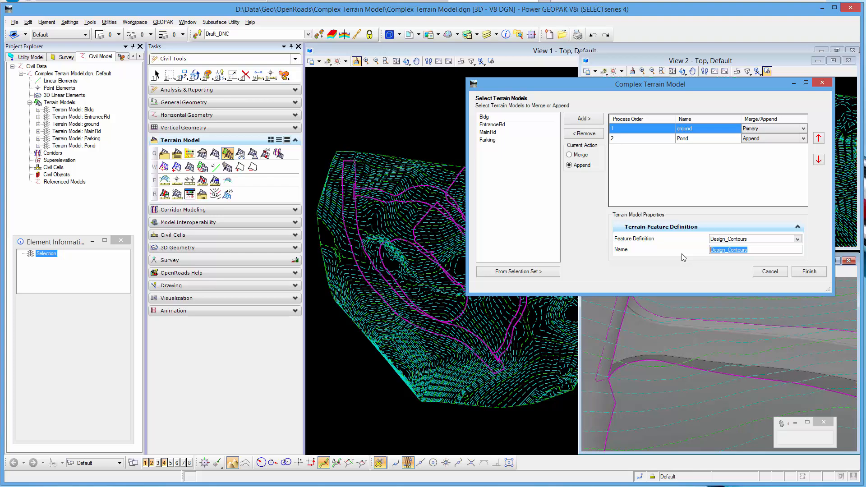
text(Append_Surf1)
drag(601, 84, 612, 82)
scroll(451, 292, up, 2)
scroll(451, 292, up, 1)
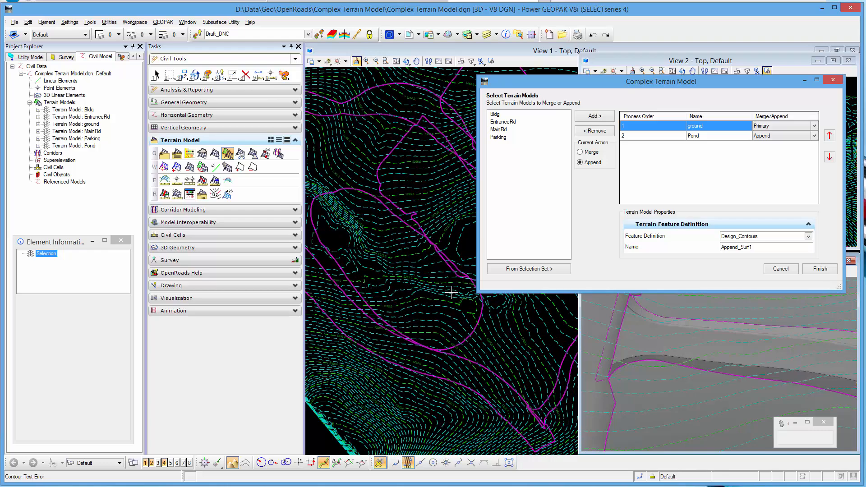
click(812, 269)
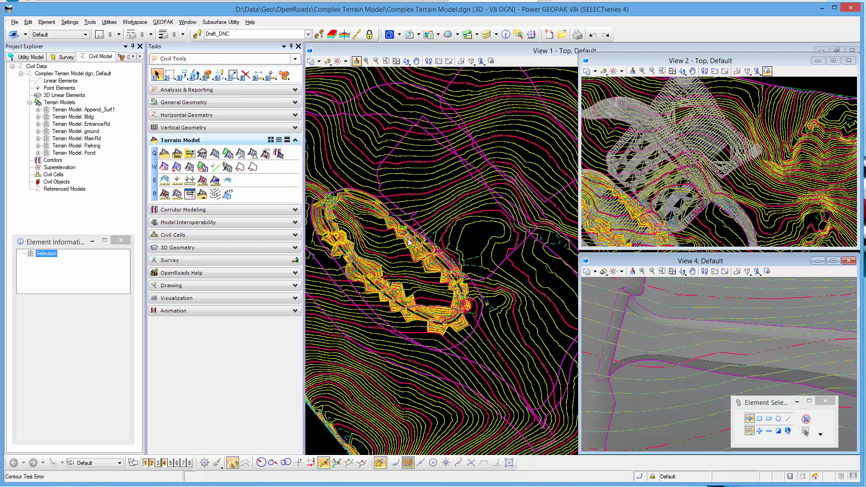
- Edit the Append_Surf1 complex terrain so Pond uses Merge instead of Append, and apply the change
mouse_move(410, 244)
scroll(672, 342, down, 6)
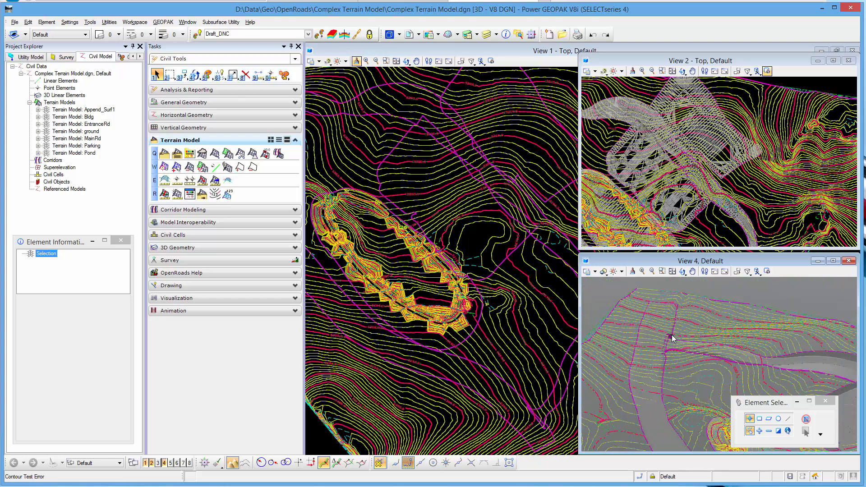
scroll(720, 406, up, 5)
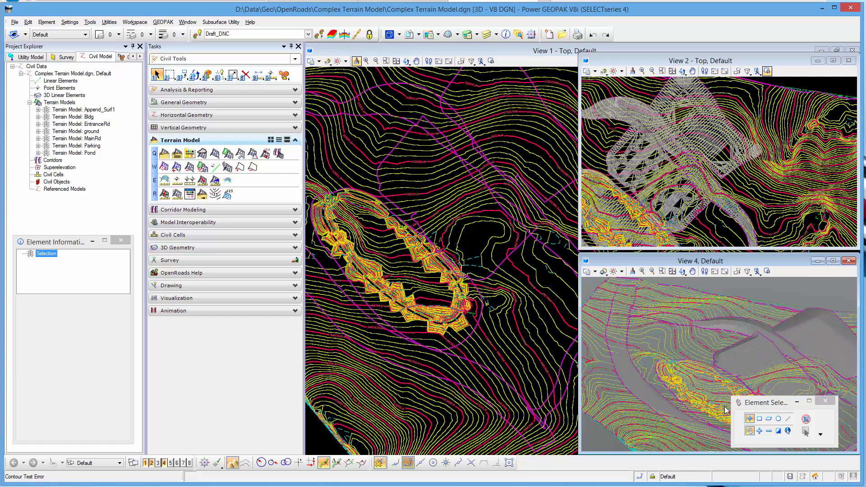
scroll(683, 408, up, 4)
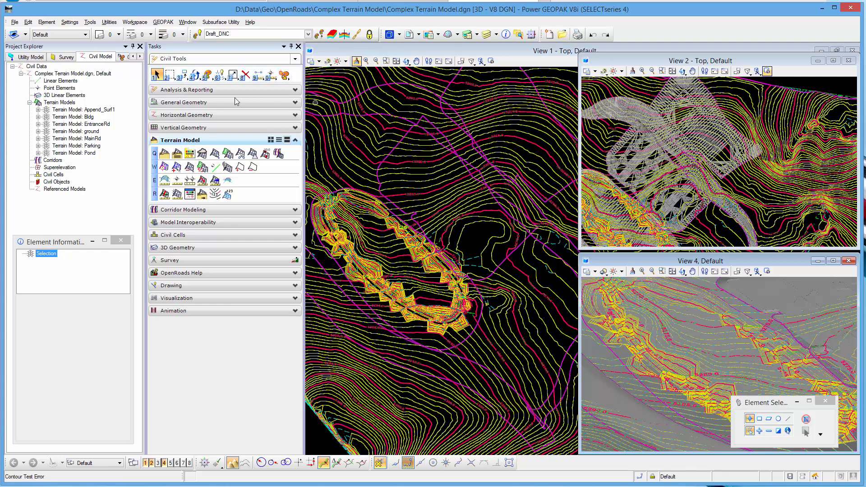
right_click(71, 110)
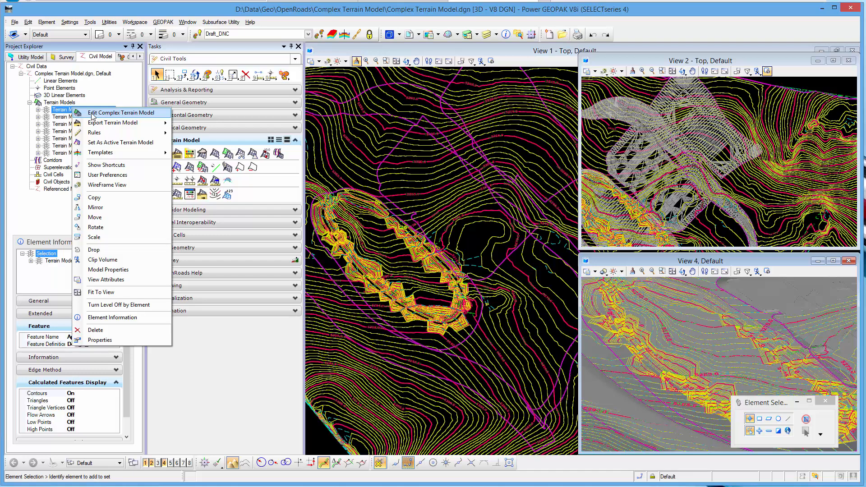
click(92, 114)
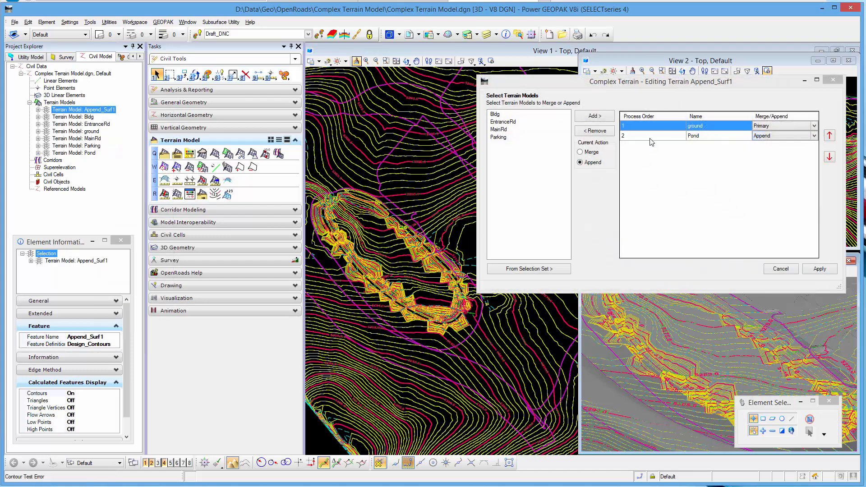
click(649, 136)
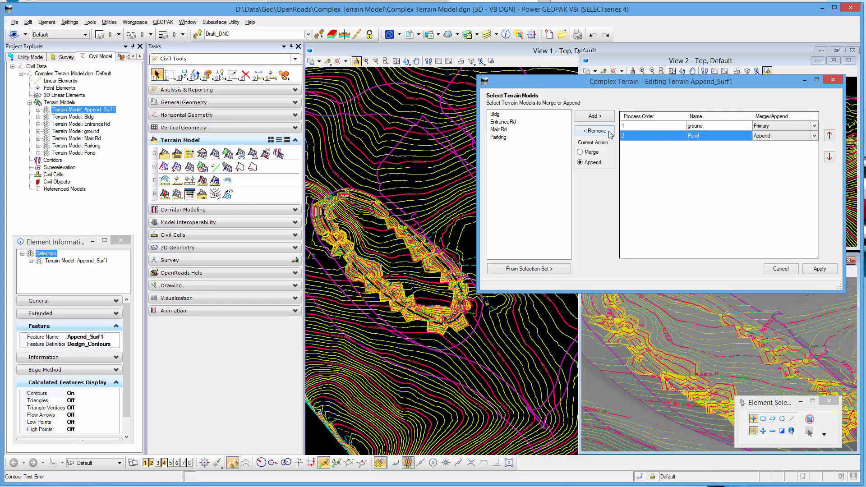
click(814, 136)
click(771, 154)
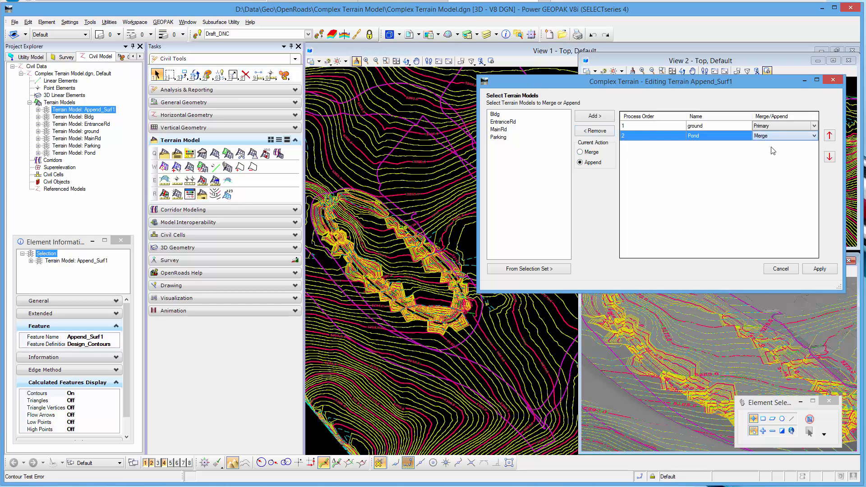
click(820, 270)
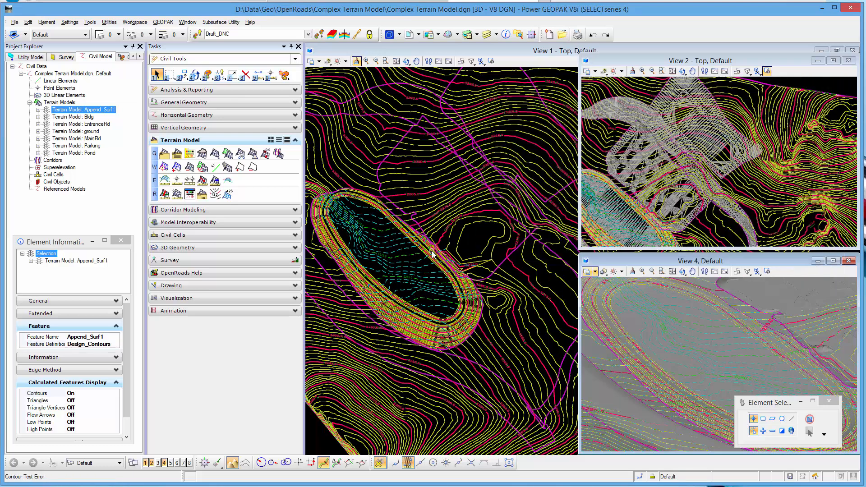
- Delete the Append_Surf1 complex terrain model
mouse_move(432, 254)
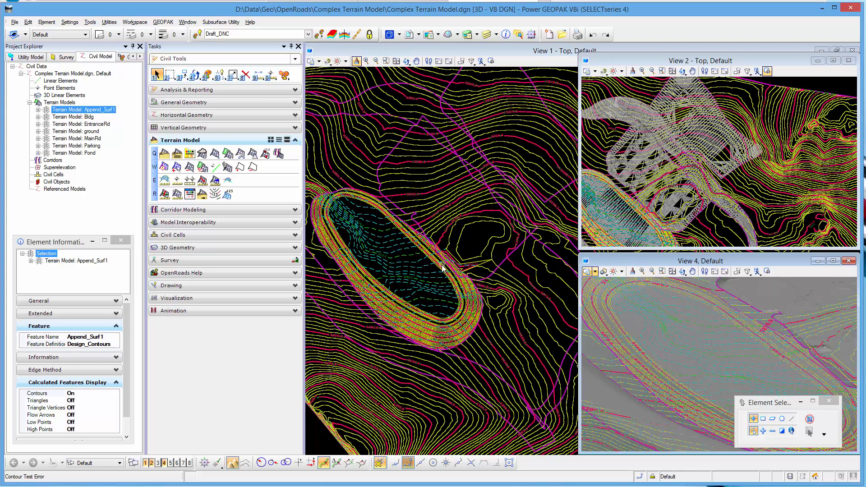
right_click(93, 111)
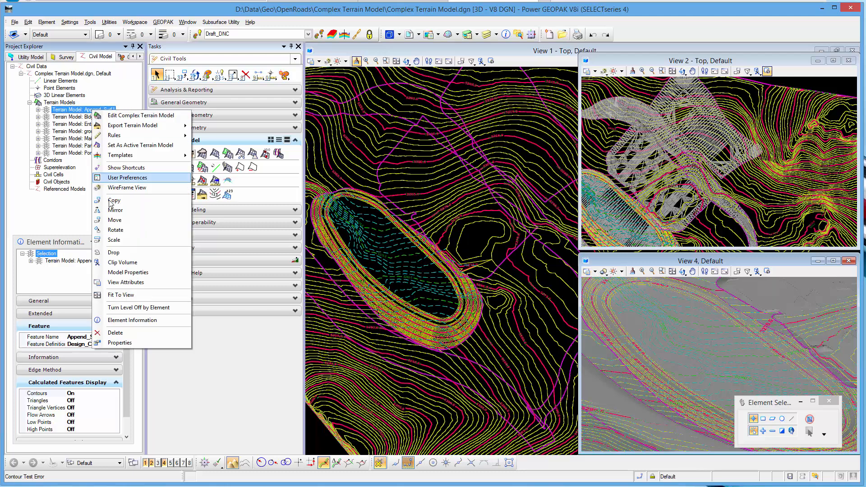
click(115, 332)
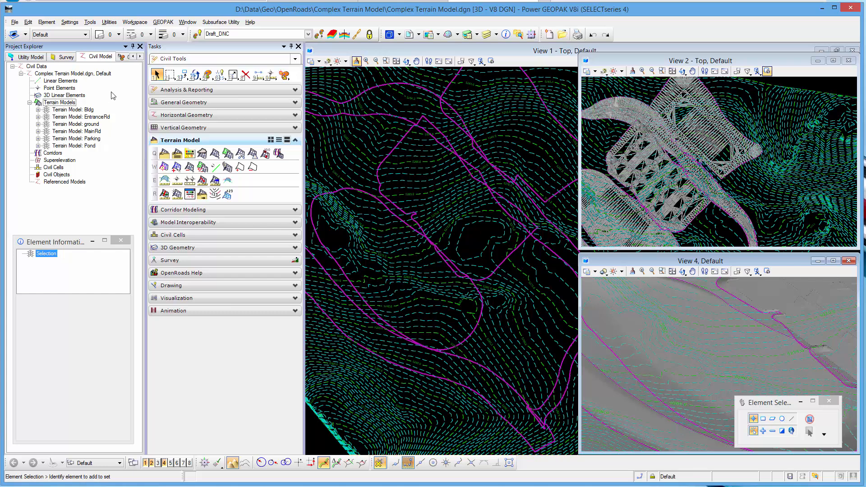
- Start another complex terrain model and add ground as its primary terrain
click(227, 154)
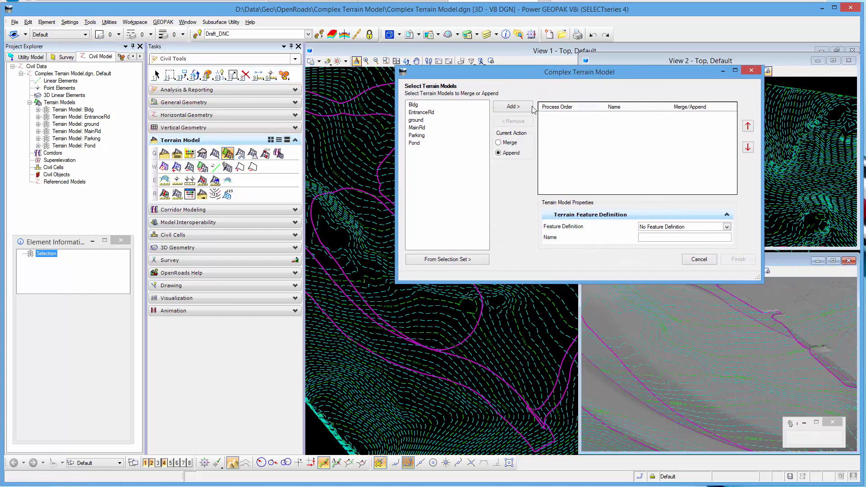
click(416, 120)
click(514, 107)
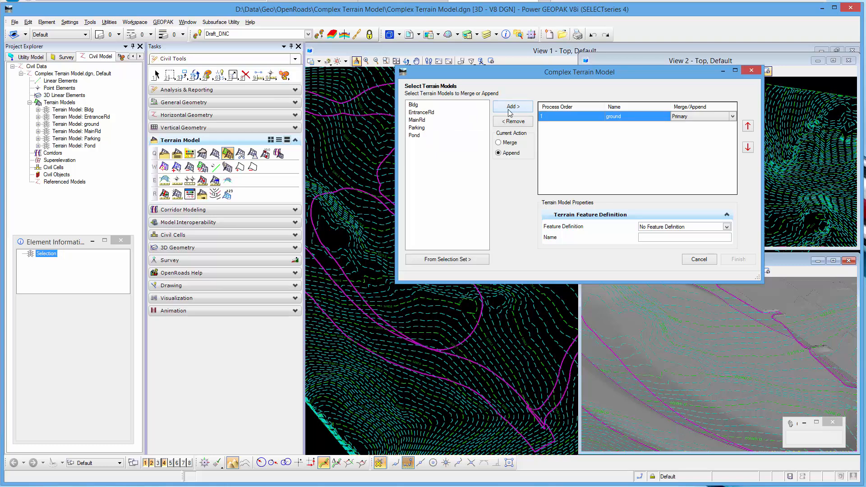
- Add the Bldg, EntranceRd, MainRd, Parking and Pond terrains to the complex terrain model with the Append action
click(422, 108)
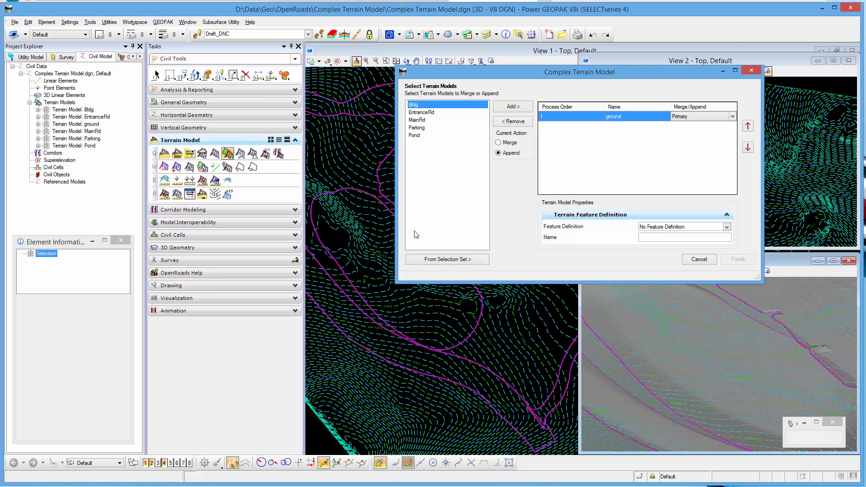
shift+click(414, 135)
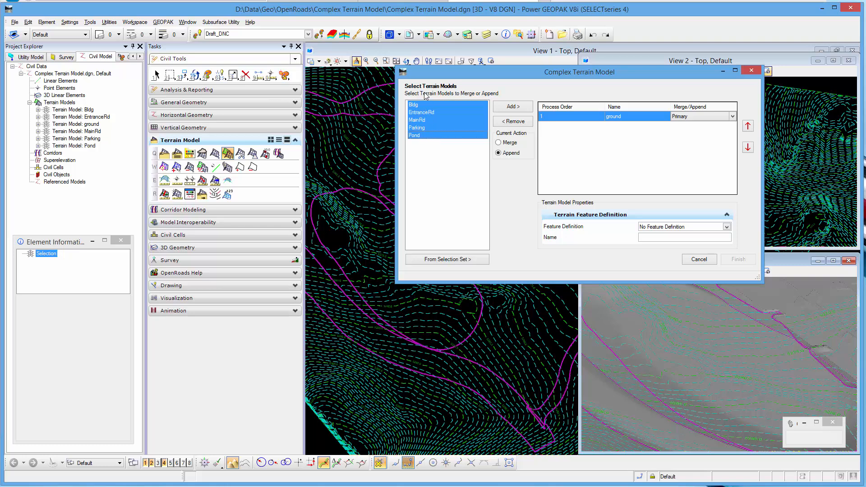
click(513, 108)
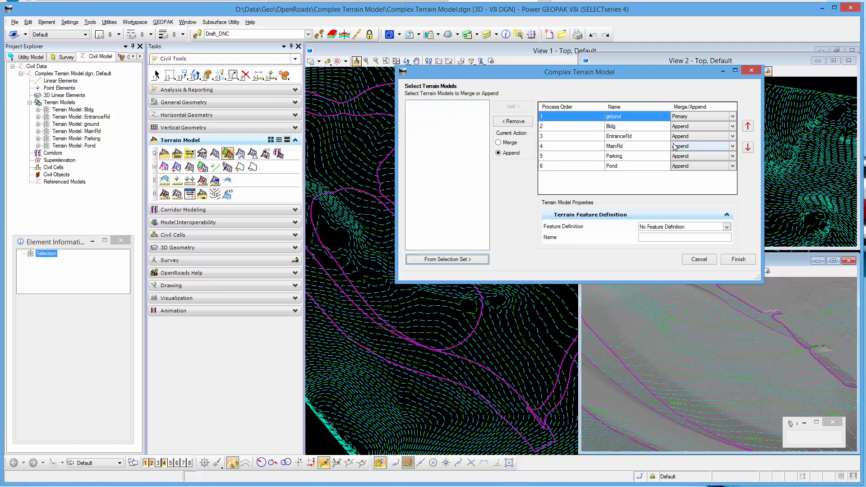
- Set the action for the Bldg, EntranceRd, MainRd and Pond terrains to Merge
click(733, 129)
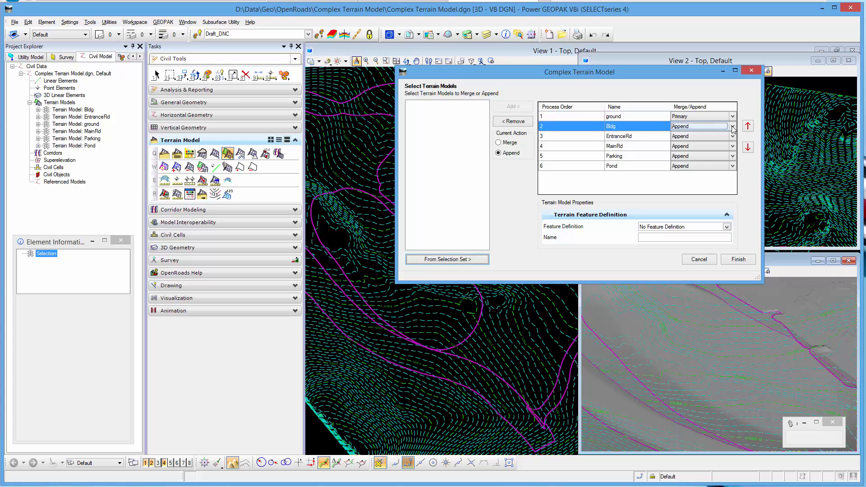
click(734, 129)
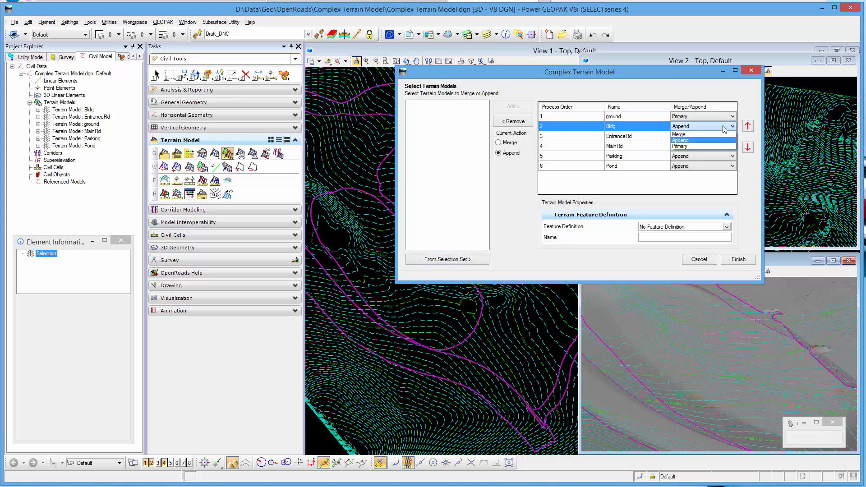
click(706, 135)
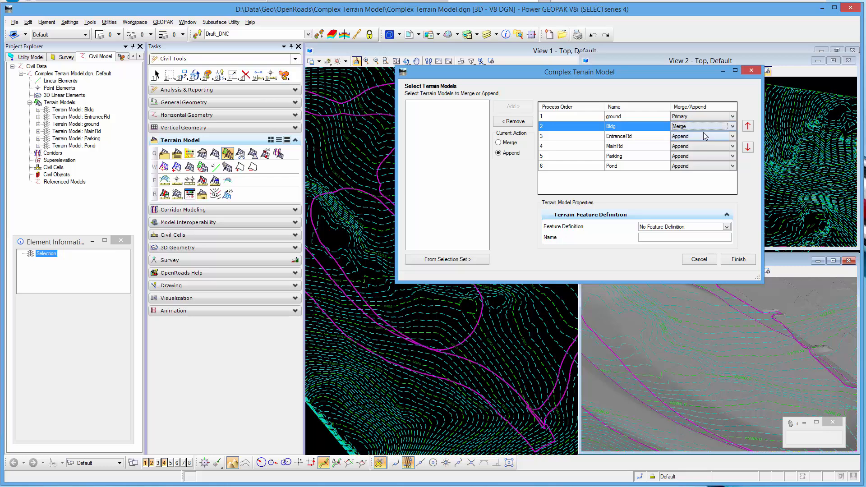
click(734, 137)
click(733, 136)
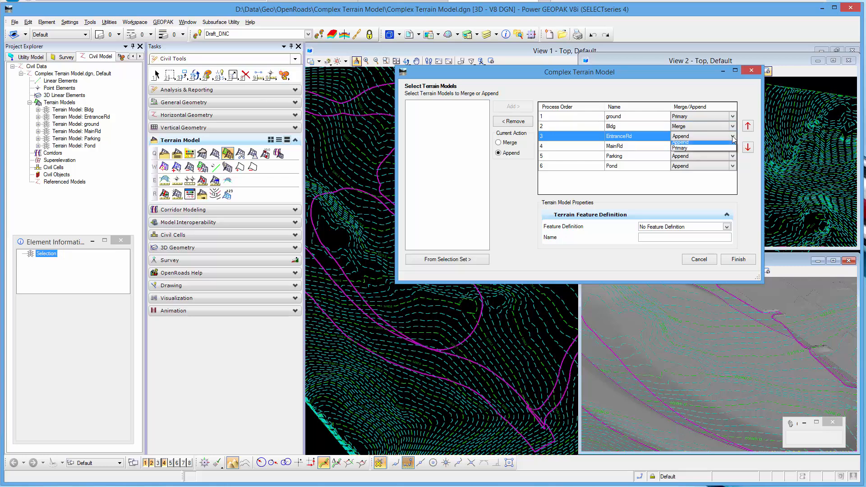
click(692, 145)
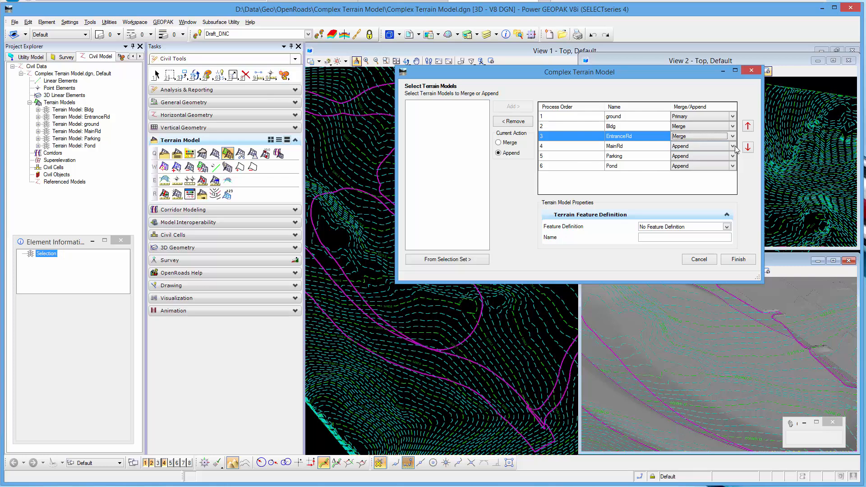
click(733, 146)
click(733, 146)
click(690, 156)
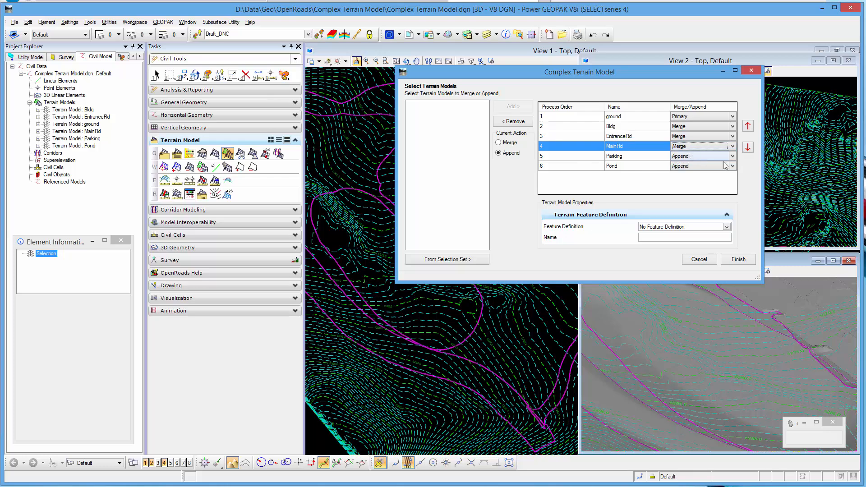
click(733, 166)
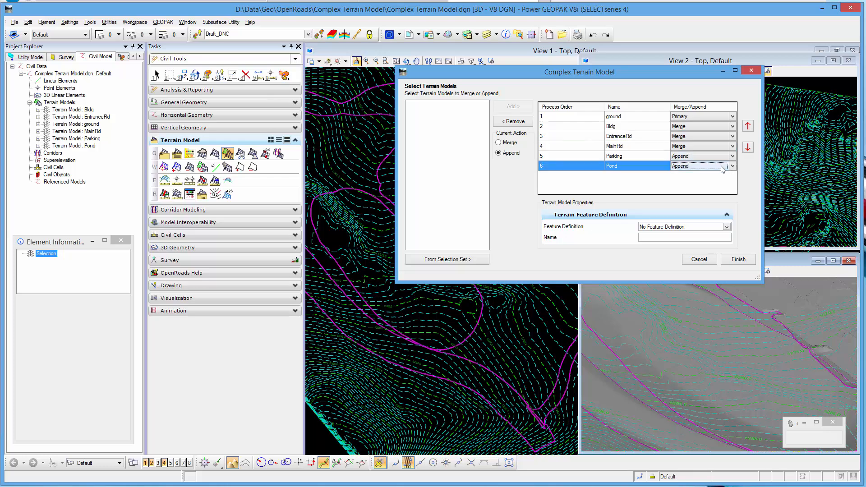
click(723, 168)
click(704, 176)
- Move MainRd up to second in the process order, directly after ground, and finish creating the complex terrain model
click(554, 149)
click(748, 127)
click(748, 127)
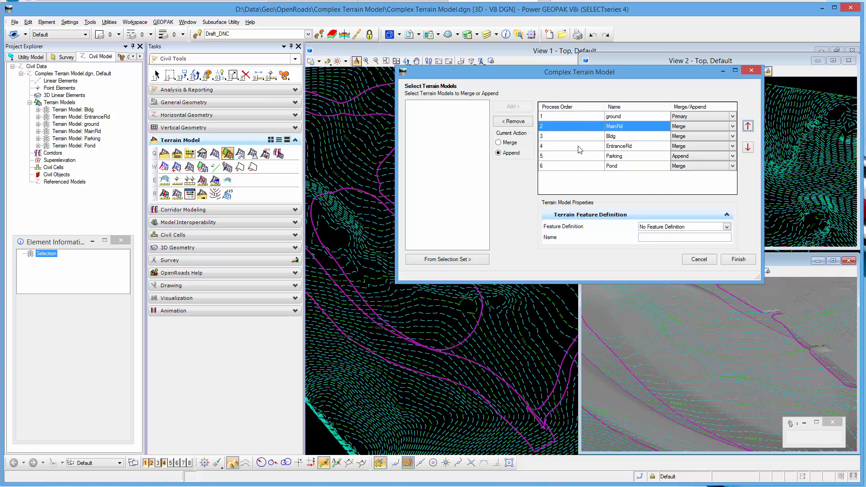
click(738, 259)
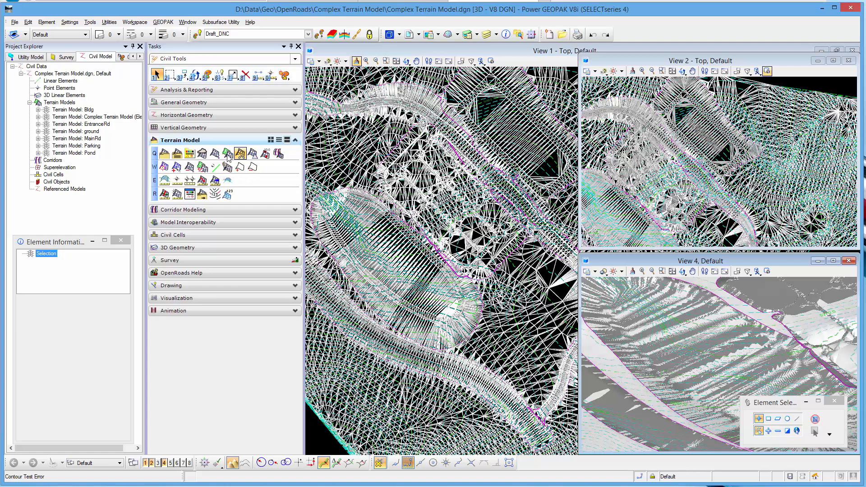
- Assign the Design_Contours feature definition to the new complex terrain model
click(99, 117)
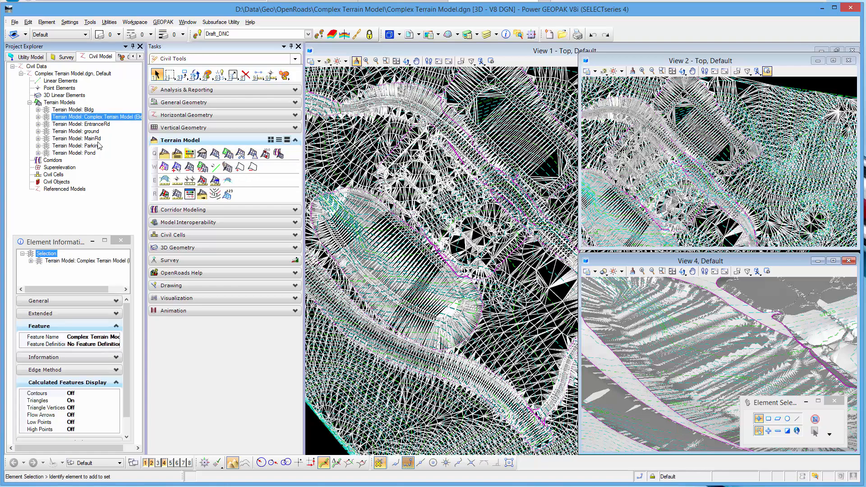
click(108, 347)
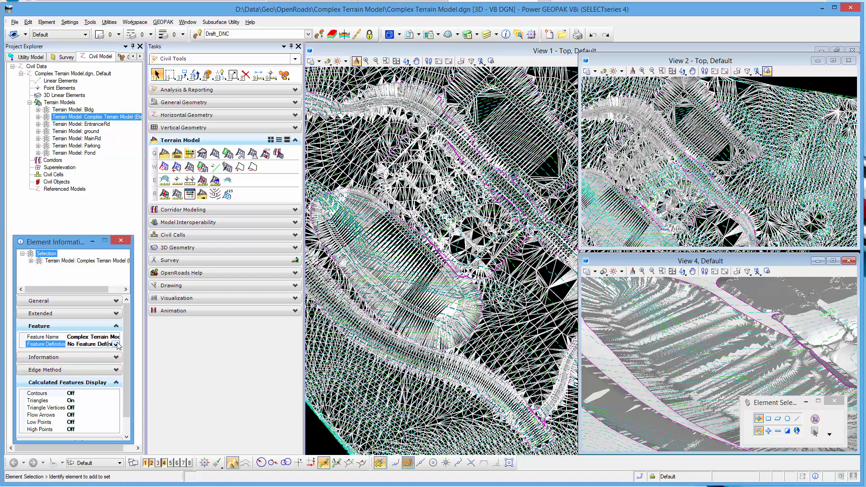
click(116, 344)
click(57, 374)
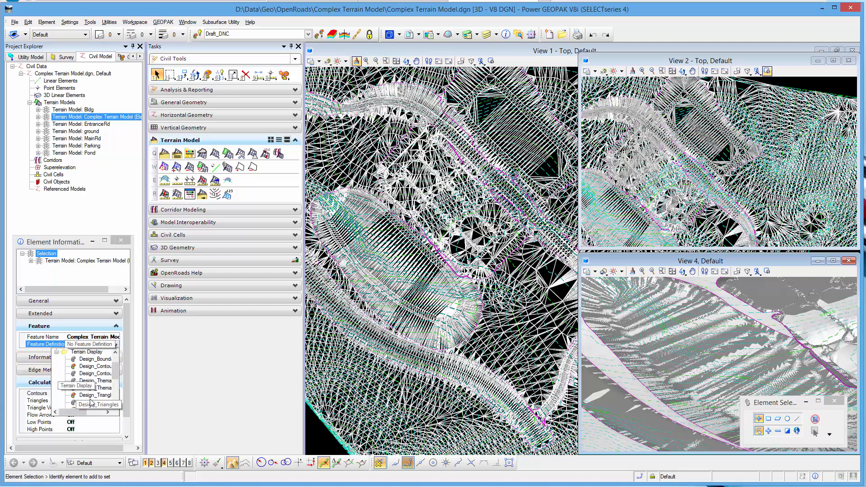
click(97, 366)
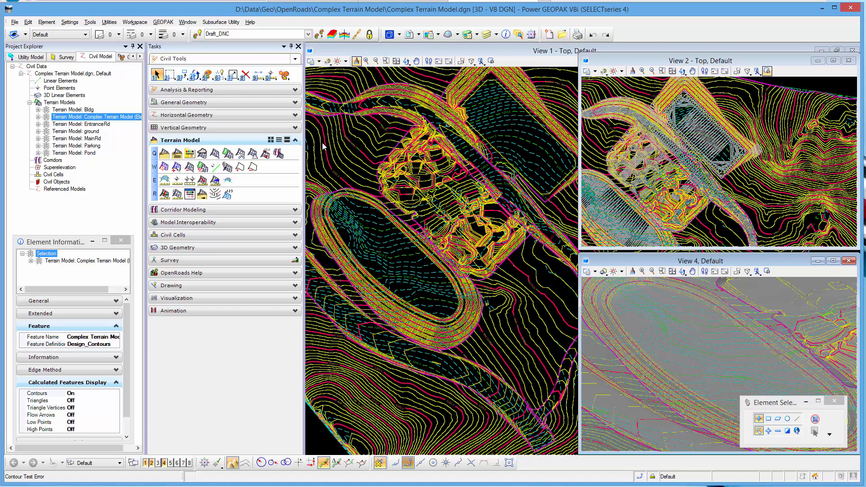
- Edit the complex terrain model and set the Parking terrain's action to Merge
right_click(95, 117)
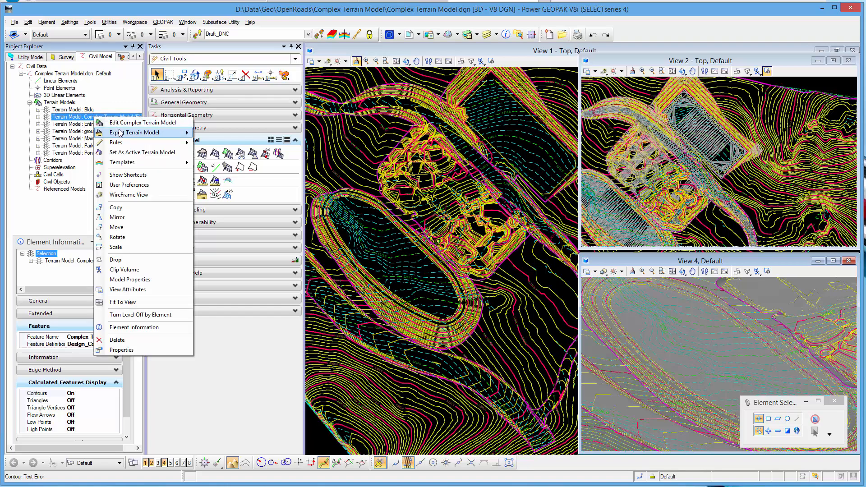
click(122, 124)
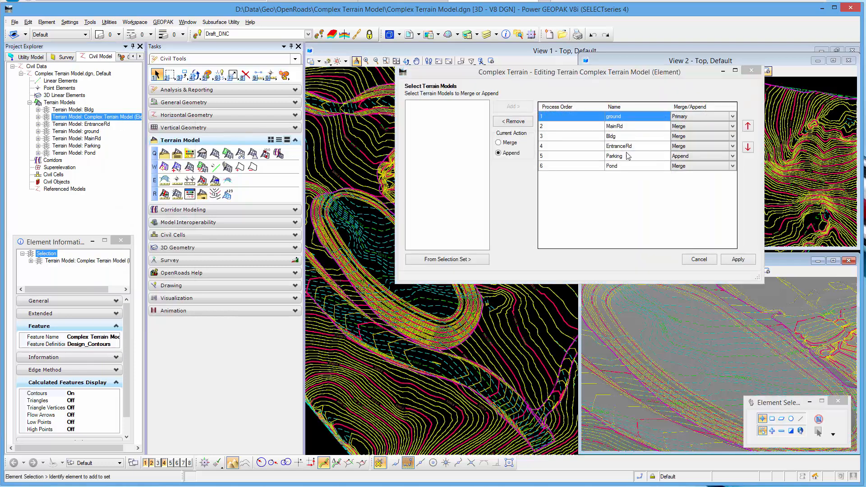
drag(613, 73, 252, 187)
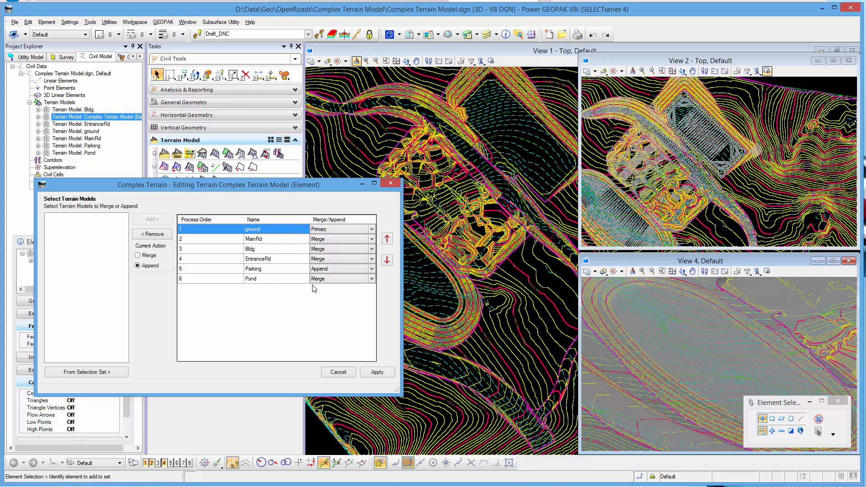
click(373, 271)
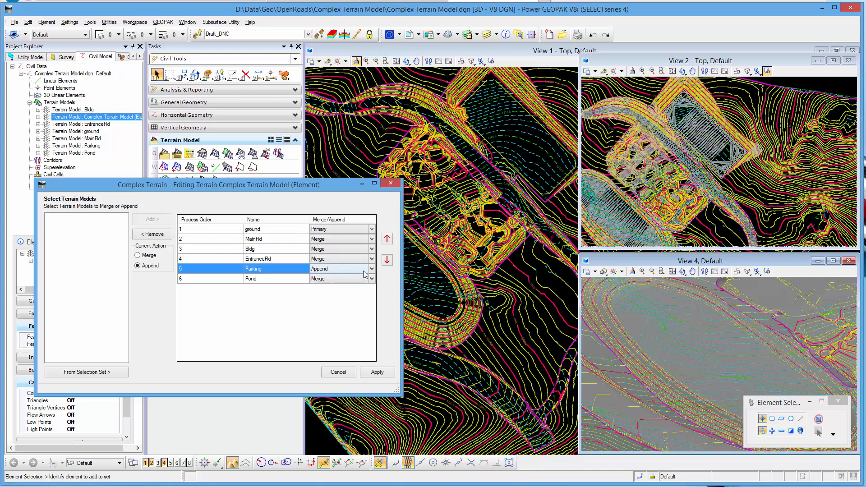
click(372, 269)
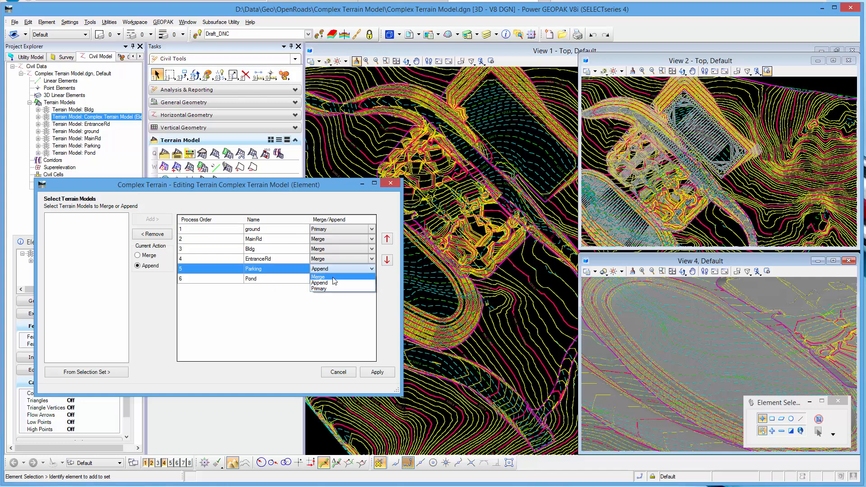
click(334, 278)
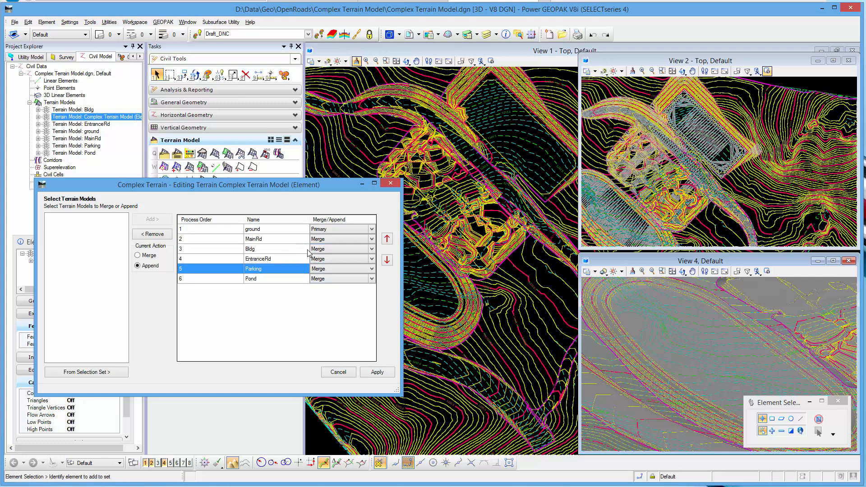
- Move Bldg below EntranceRd in the process order and apply the changes to the complex terrain model
click(221, 251)
click(387, 260)
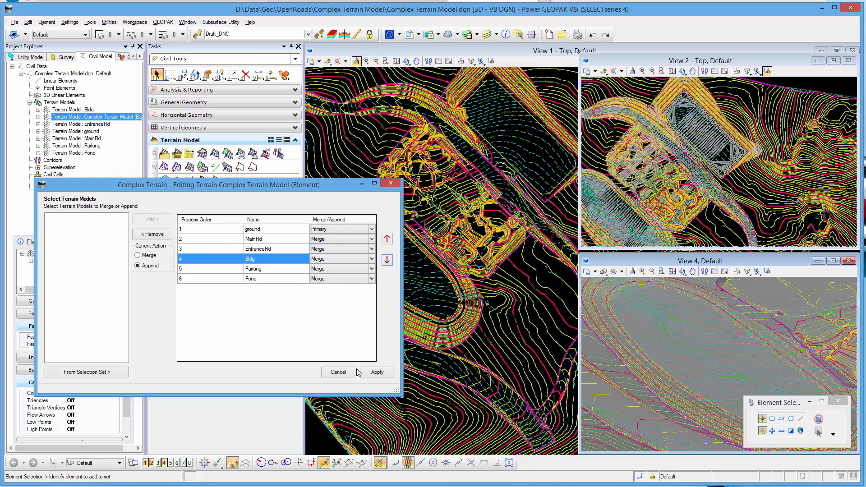
click(377, 373)
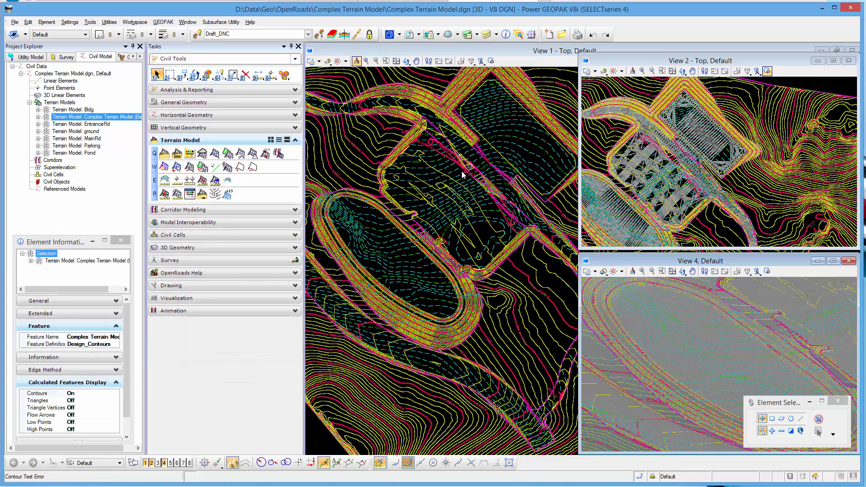
- Inspect the merged contours around the parking area and reopen the complex terrain model for editing
scroll(444, 131, up, 3)
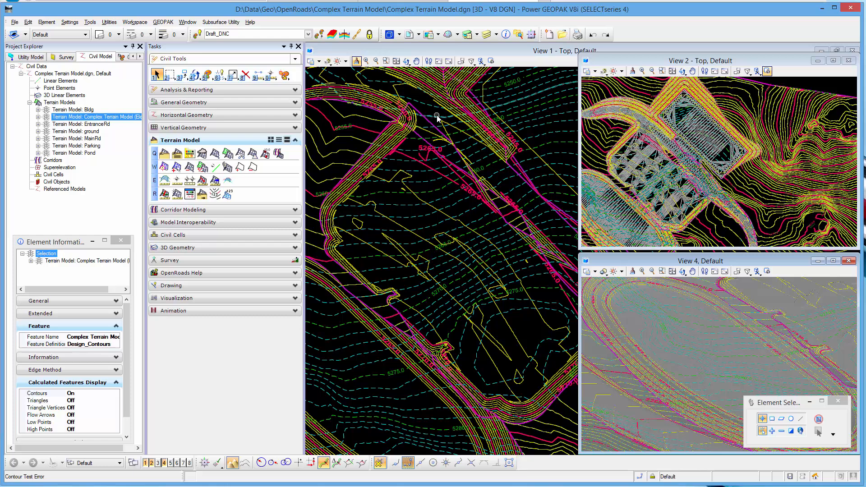
scroll(451, 216, down, 2)
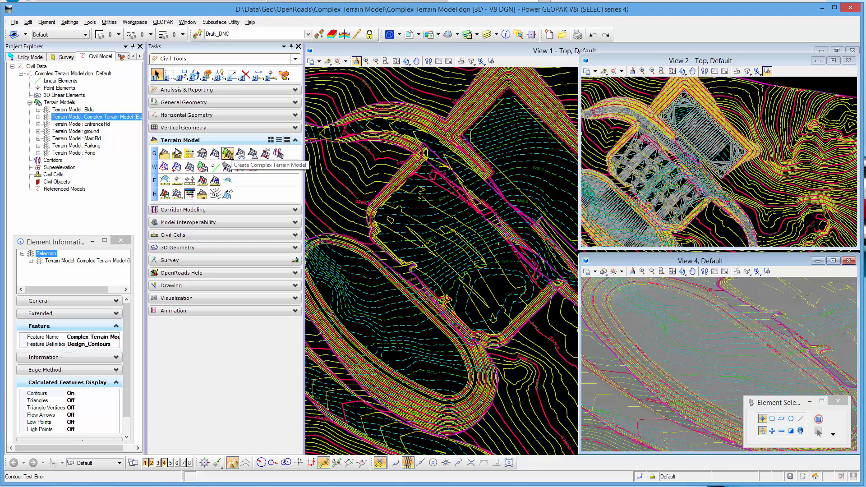
right_click(108, 118)
click(122, 123)
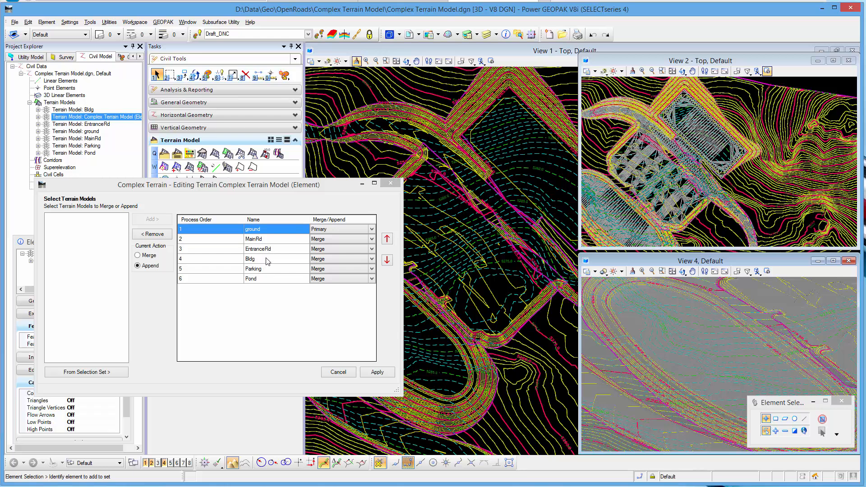
drag(279, 183, 342, 170)
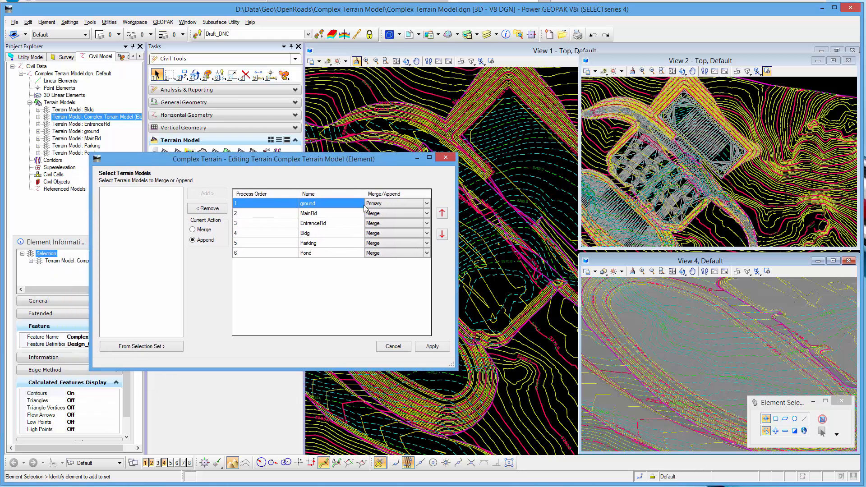